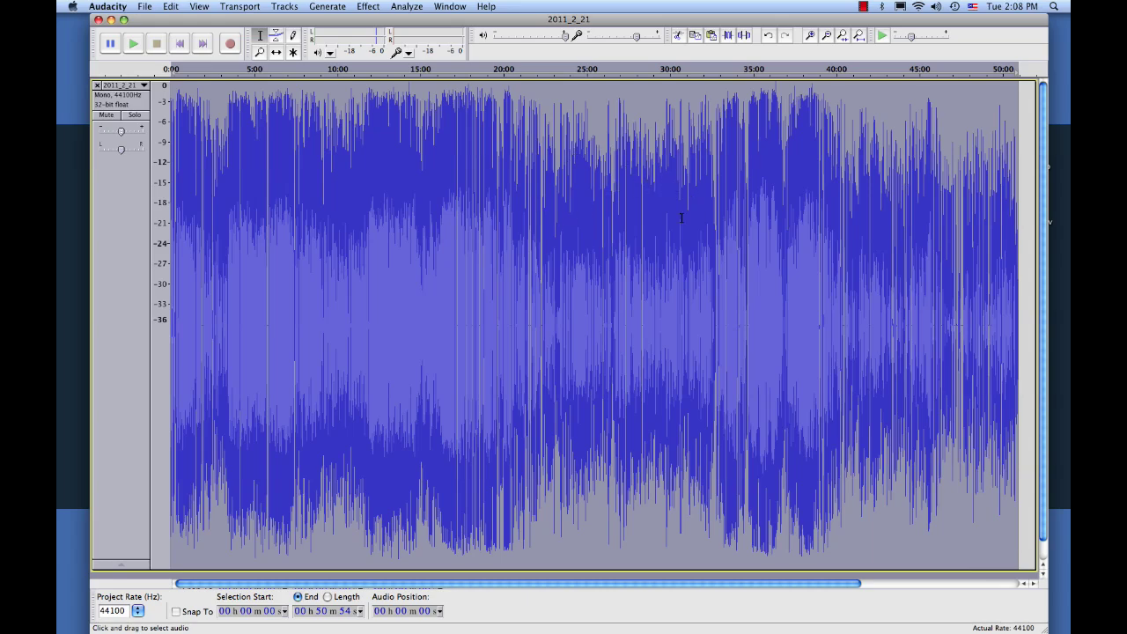
# Listen briefly to the sermon from about 14:17.
pyautogui.click(603, 245)
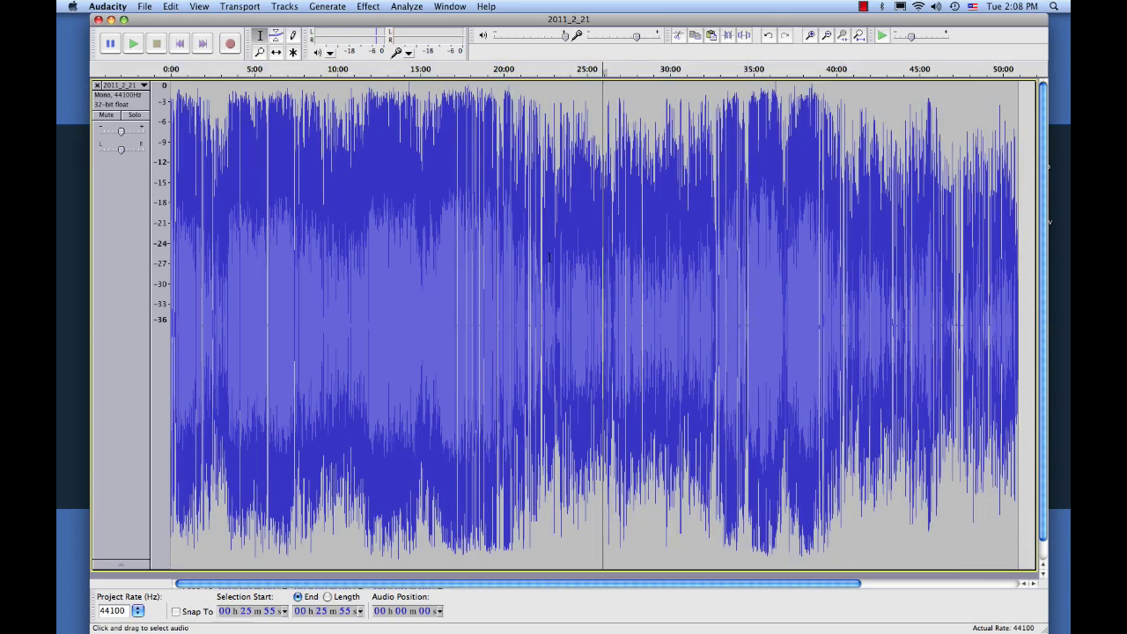
pyautogui.click(409, 244)
pyautogui.press('space')
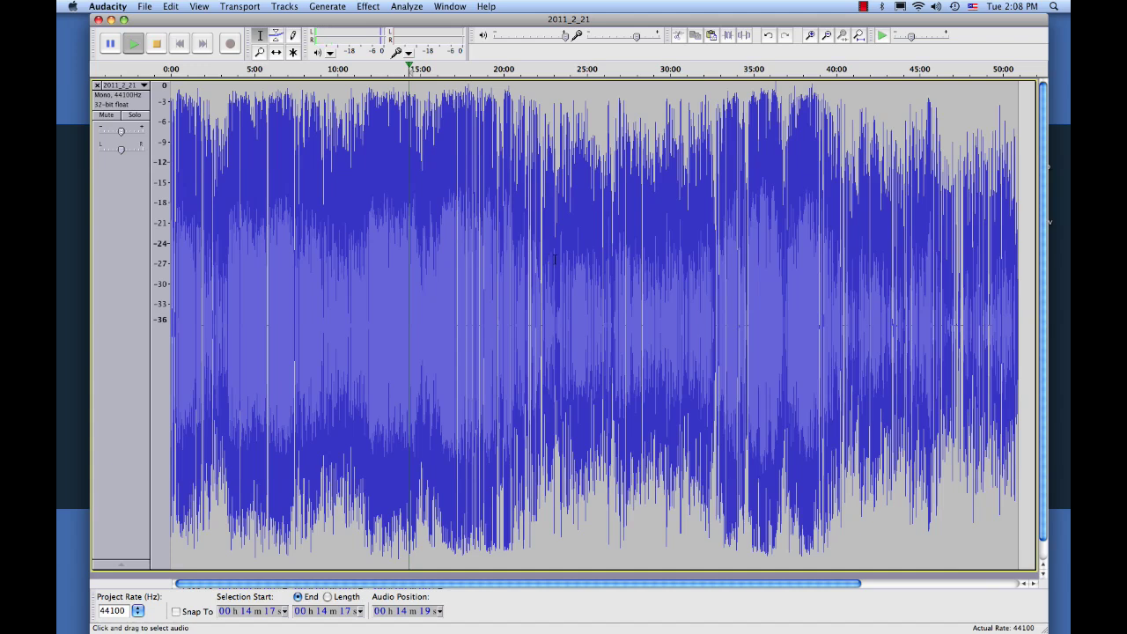
pyautogui.press('space')
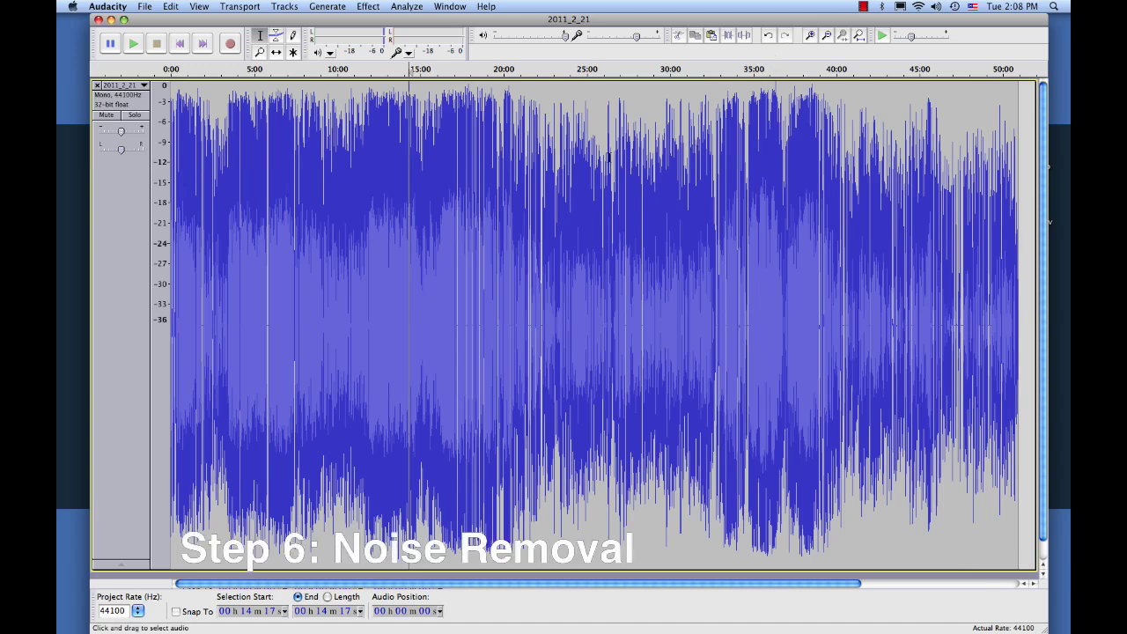
# Zoom and scroll the timeline to find the region around 5:50.
pyautogui.click(810, 36)
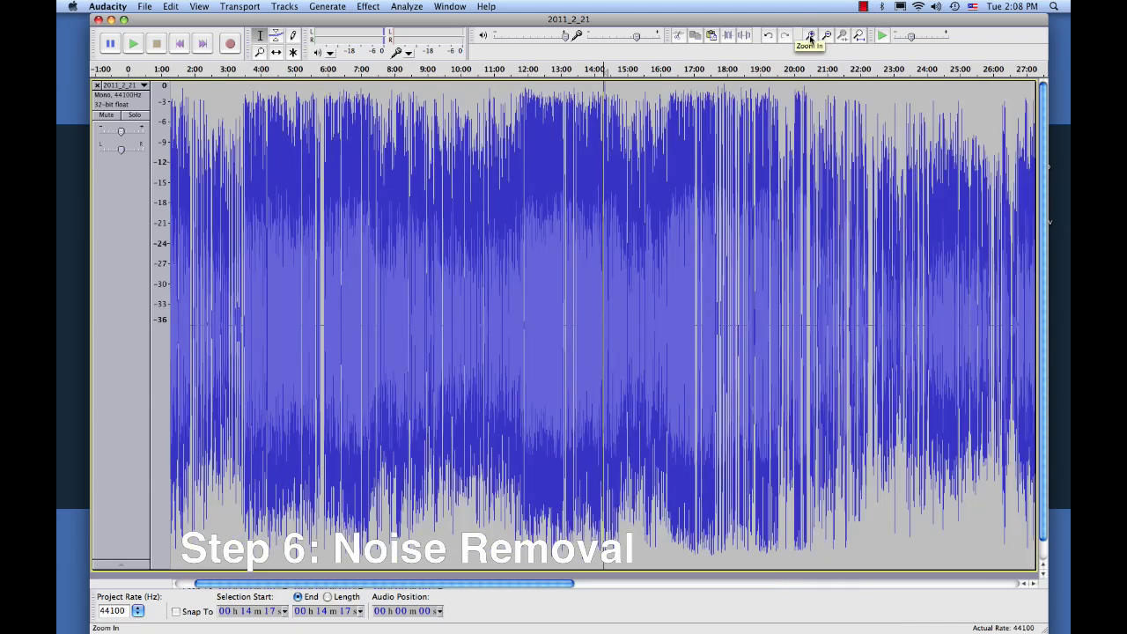
pyautogui.click(826, 36)
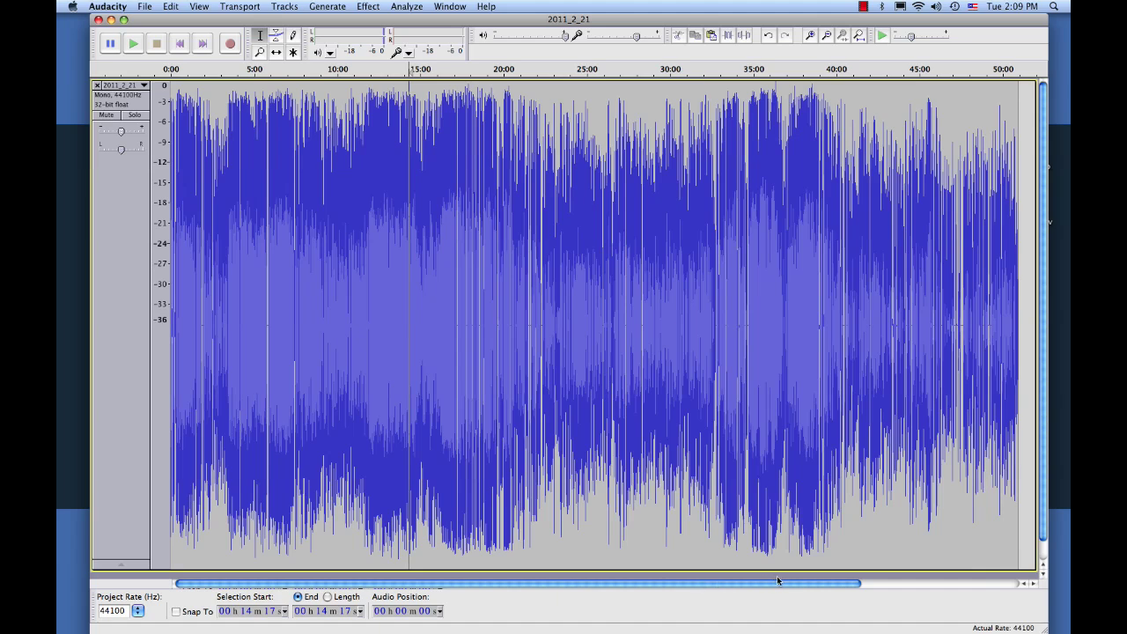
pyautogui.moveTo(779, 583); pyautogui.dragTo(482, 561)
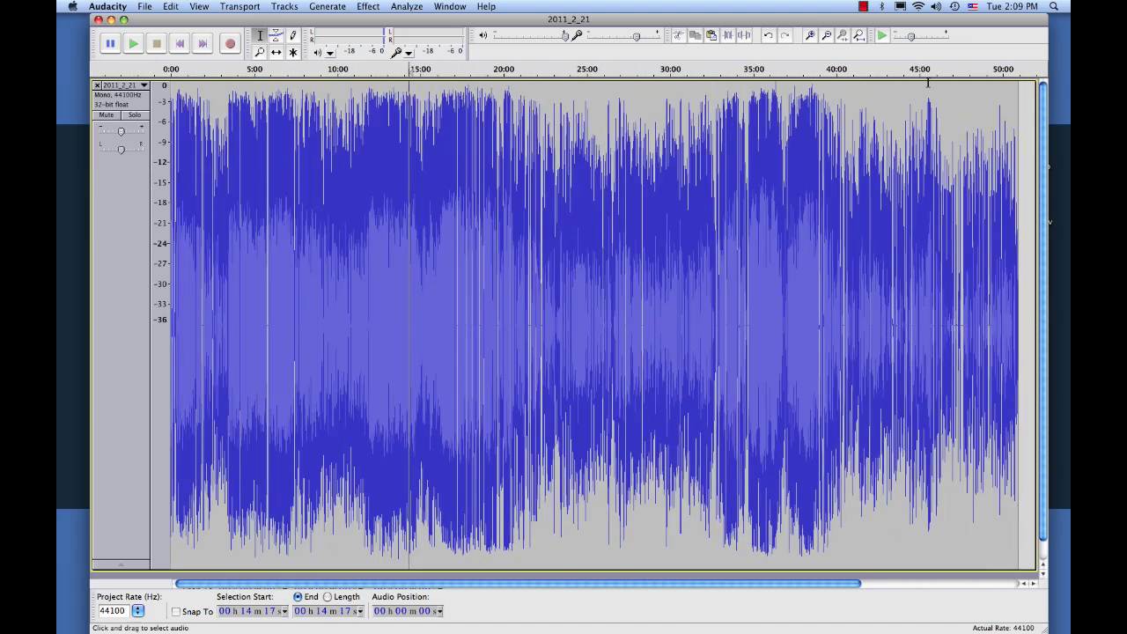
pyautogui.press('super+1')
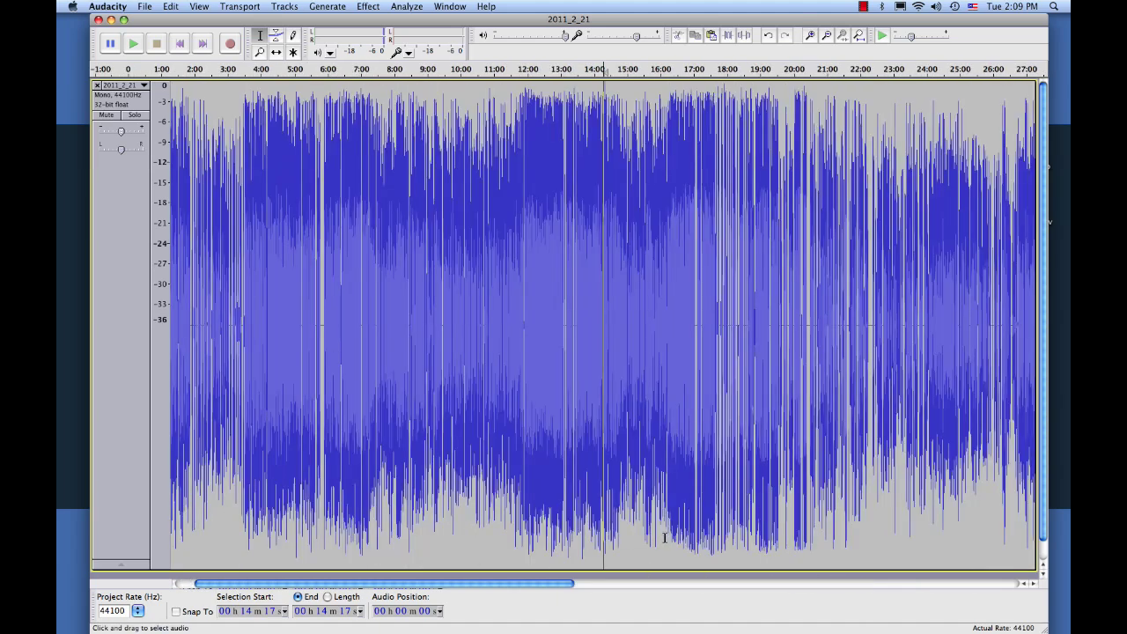
pyautogui.moveTo(512, 583); pyautogui.dragTo(586, 572)
pyautogui.hscroll(10, 587, 573)
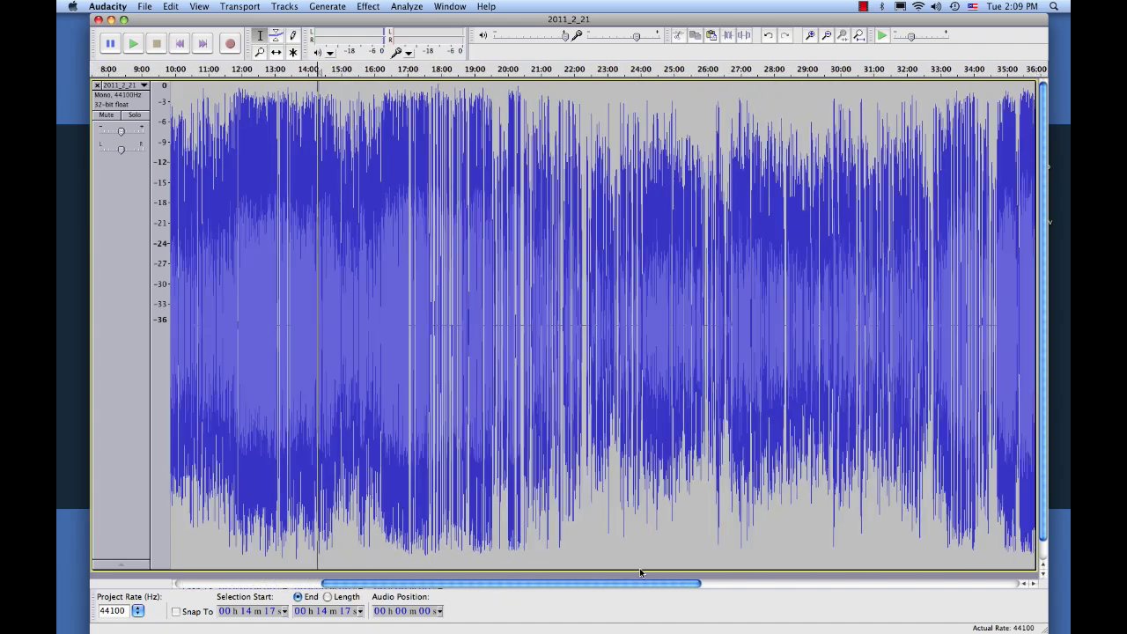
pyautogui.hscroll(-10, 525, 566)
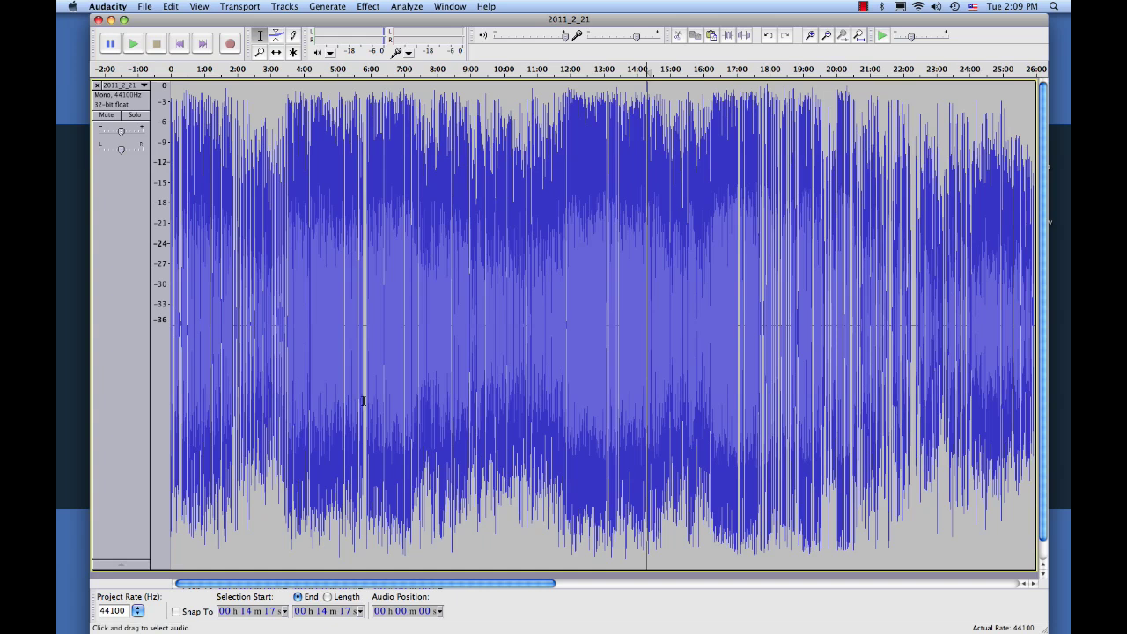
# Set the playback point at 5:50 and zoom in five steps on the pause.
pyautogui.click(366, 324)
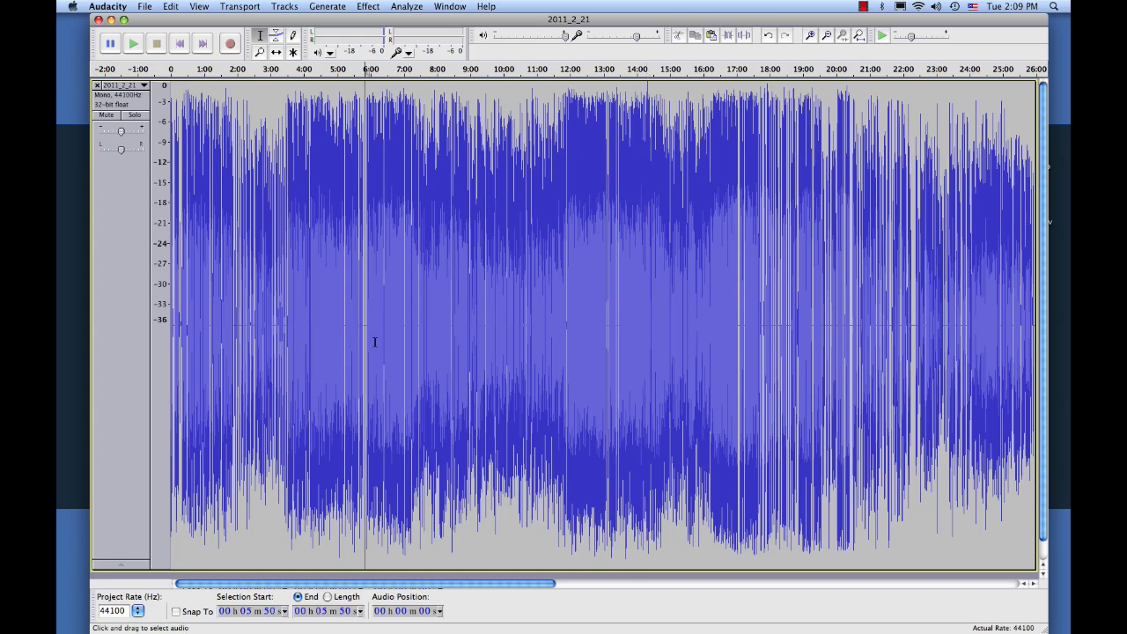
pyautogui.click(809, 36)
pyautogui.click(809, 36)
pyautogui.click(809, 36)
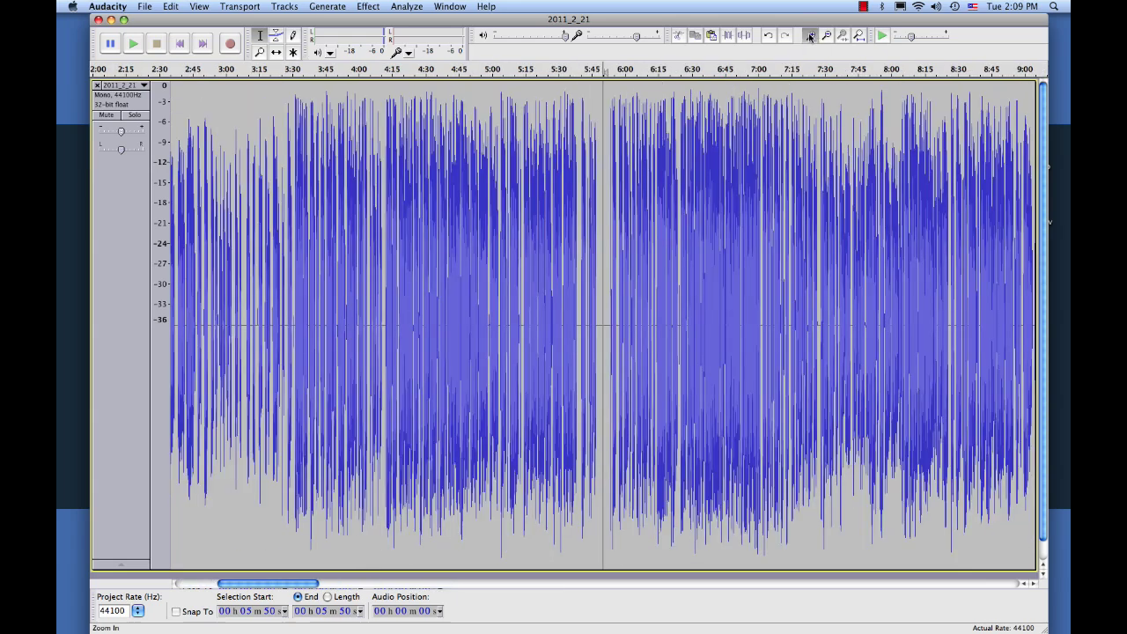
pyautogui.click(809, 36)
pyautogui.click(809, 36)
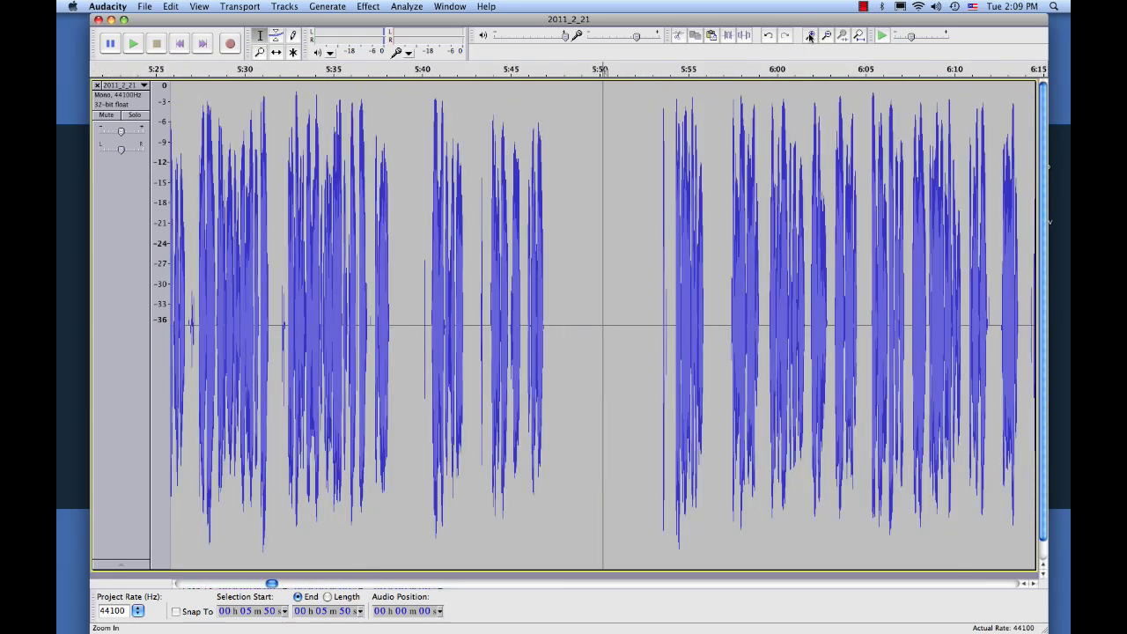
# Select and preview the 5:47–5:52 pause, then capture it as the Noise Removal profile.
pyautogui.moveTo(548, 322); pyautogui.dragTo(658, 325)
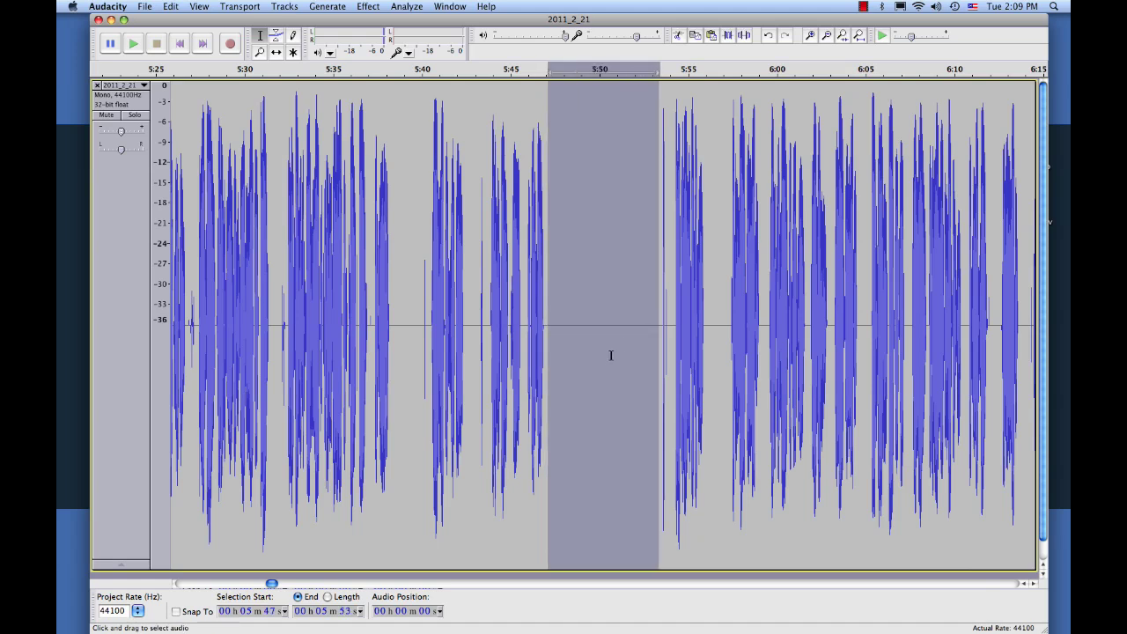
pyautogui.press('space')
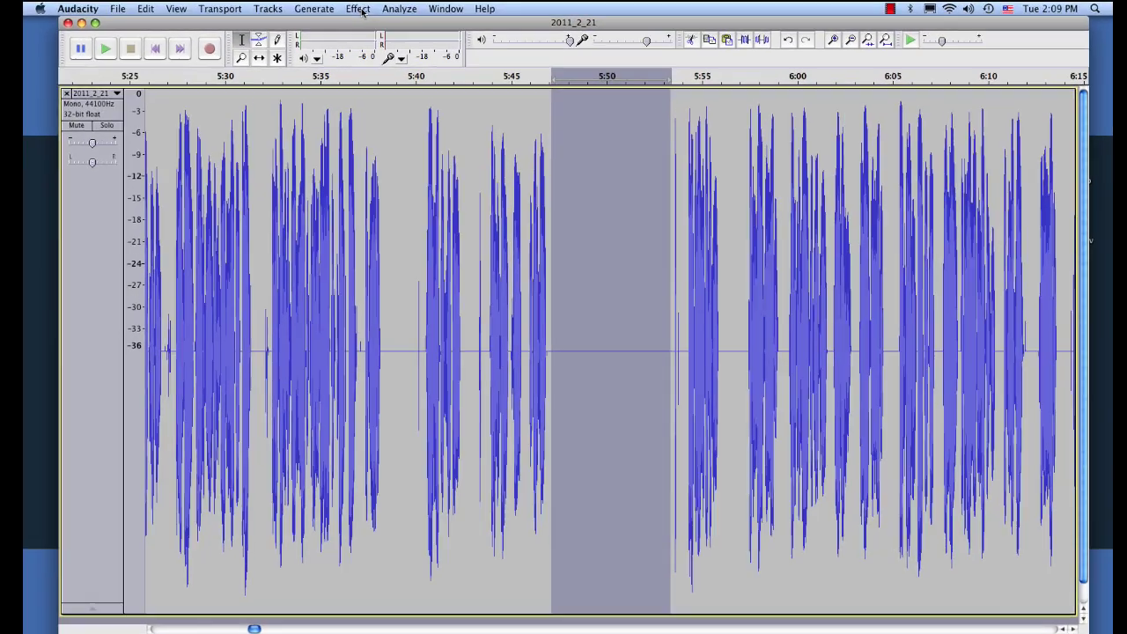
pyautogui.click(368, 6)
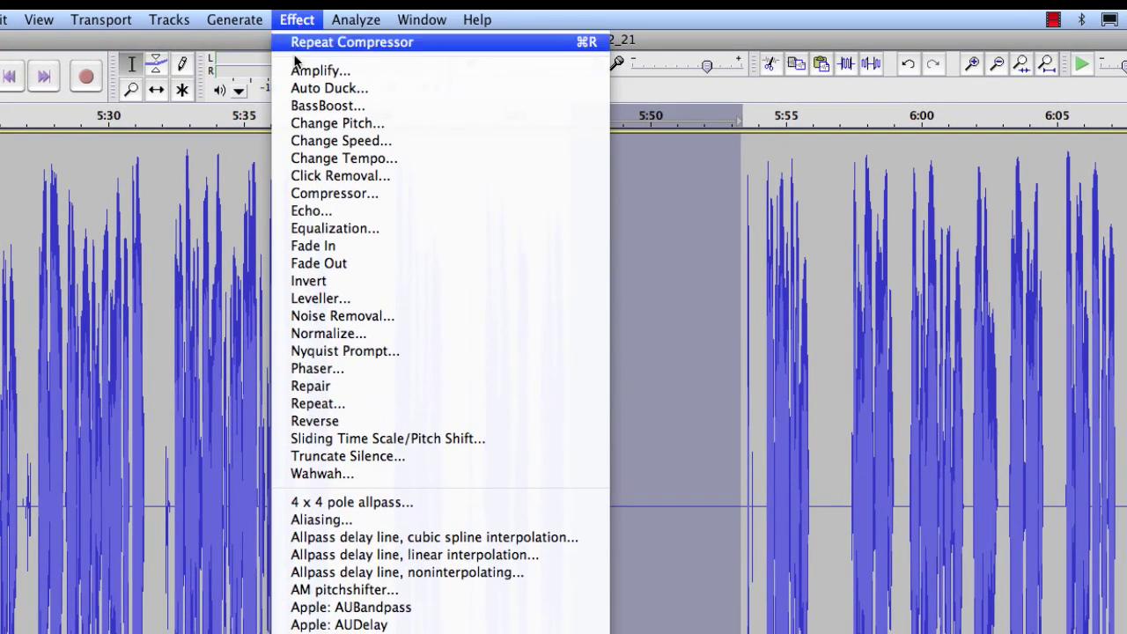
pyautogui.click(373, 317)
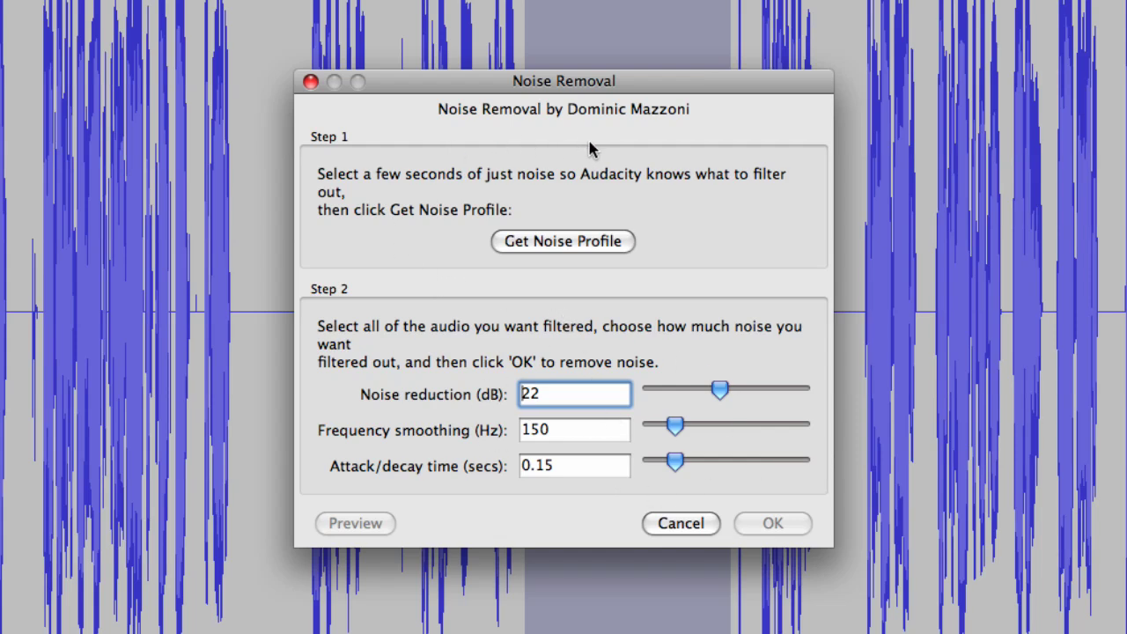
pyautogui.click(566, 243)
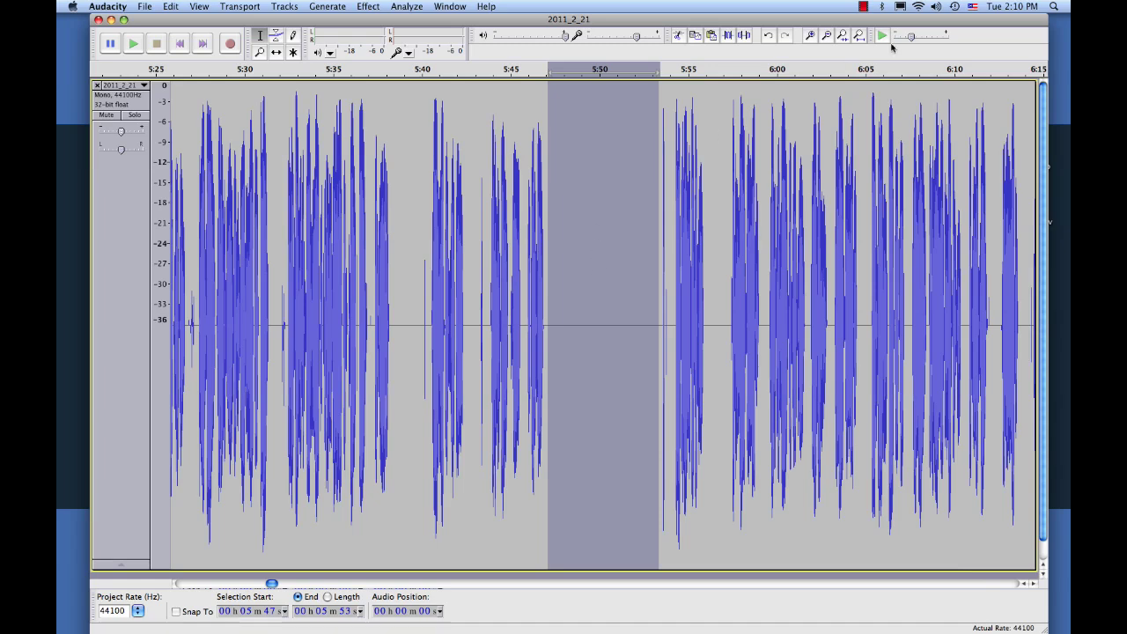
# Zoom out to the whole recording and select all the audio.
pyautogui.click(826, 35)
pyautogui.click(826, 35)
pyautogui.click(826, 36)
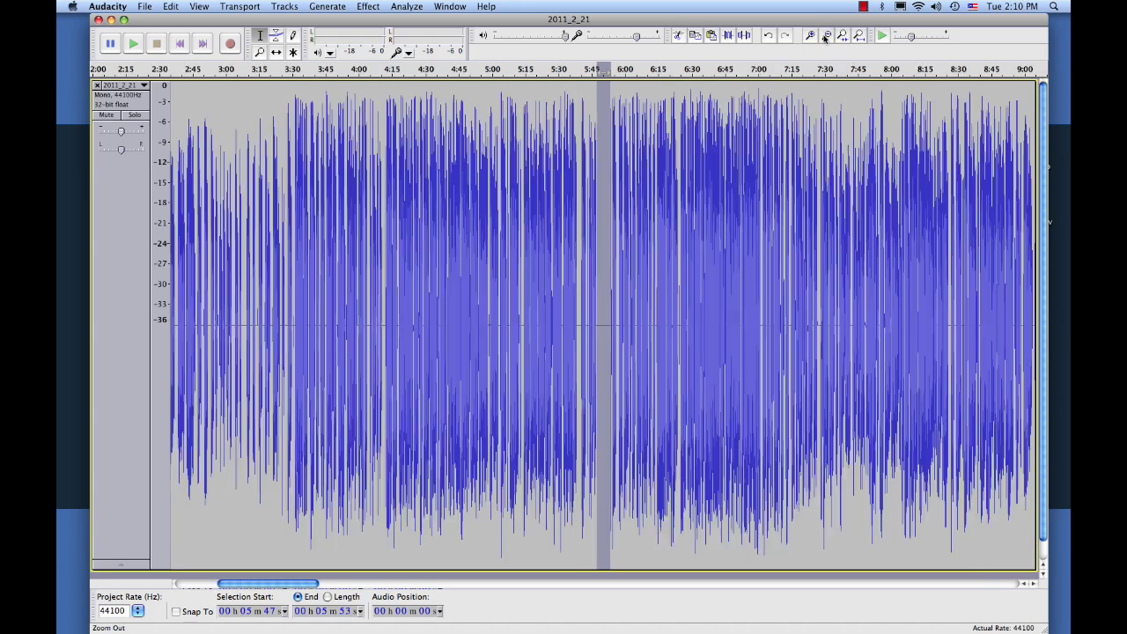
pyautogui.click(826, 36)
pyautogui.click(826, 35)
pyautogui.click(826, 36)
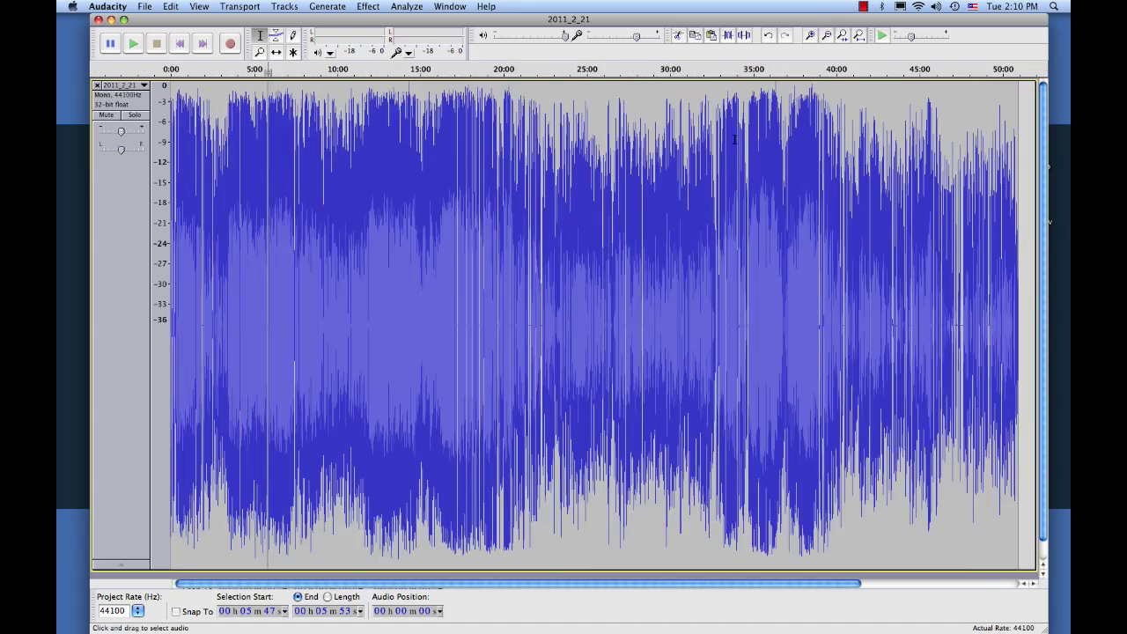
pyautogui.press('super+a')
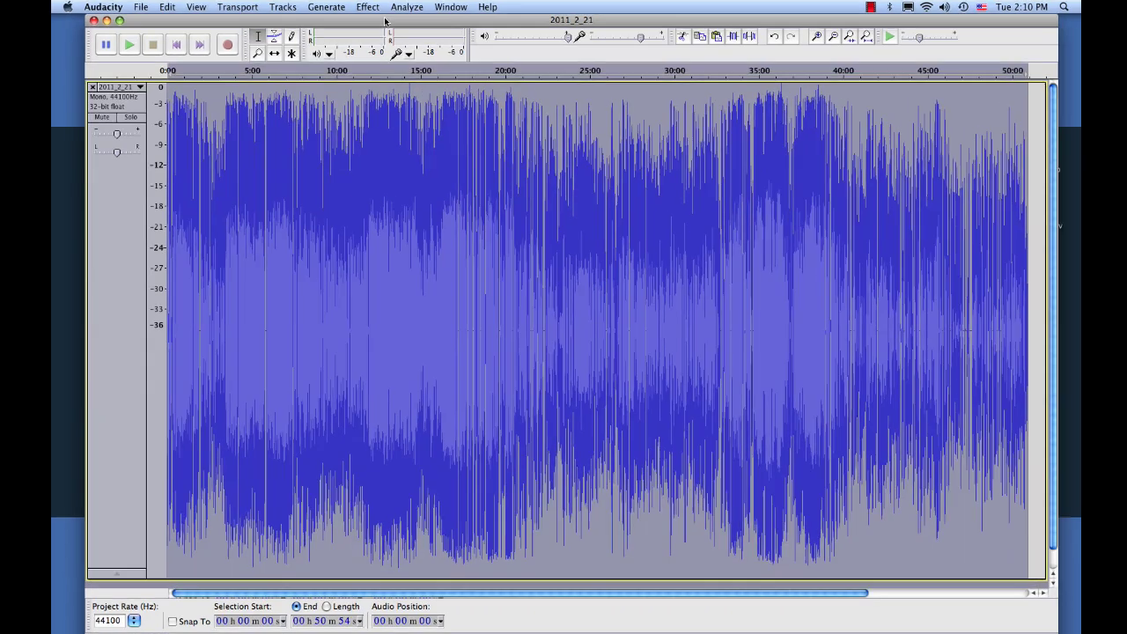
# Apply Noise Removal at 22 dB reduction, 150 Hz smoothing and 0.15 s attack/decay.
pyautogui.click(368, 6)
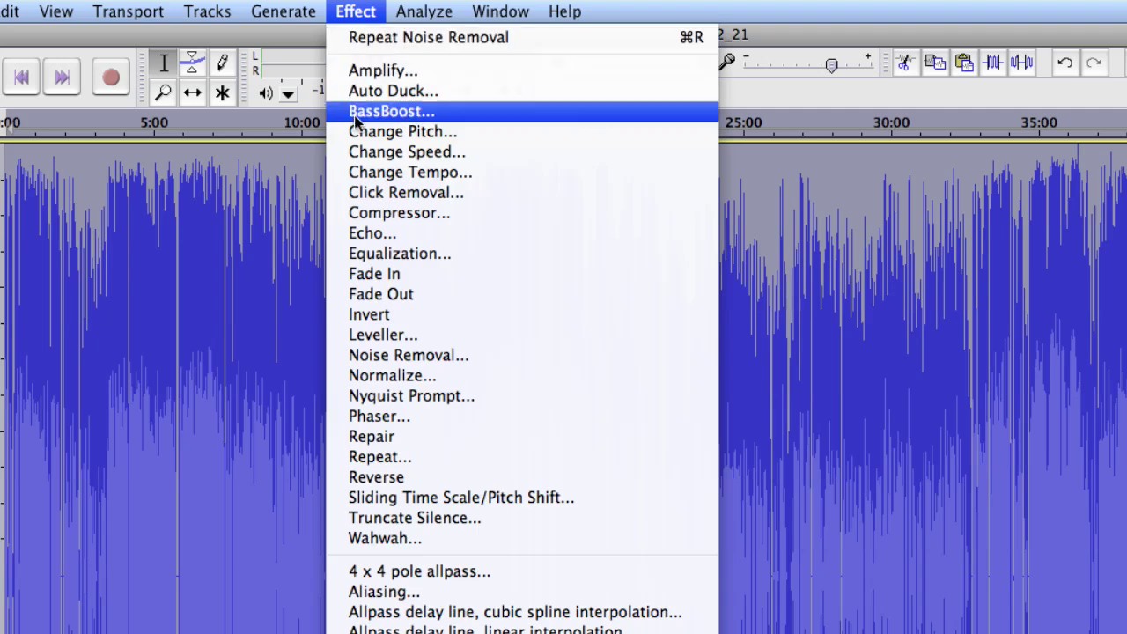
pyautogui.click(438, 356)
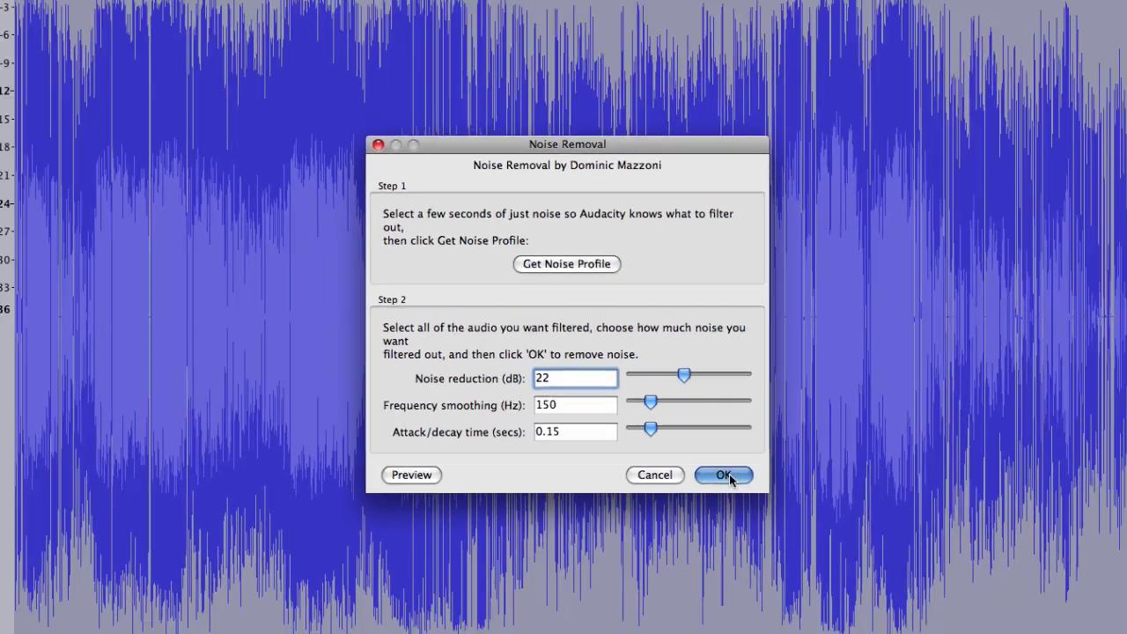
pyautogui.click(766, 511)
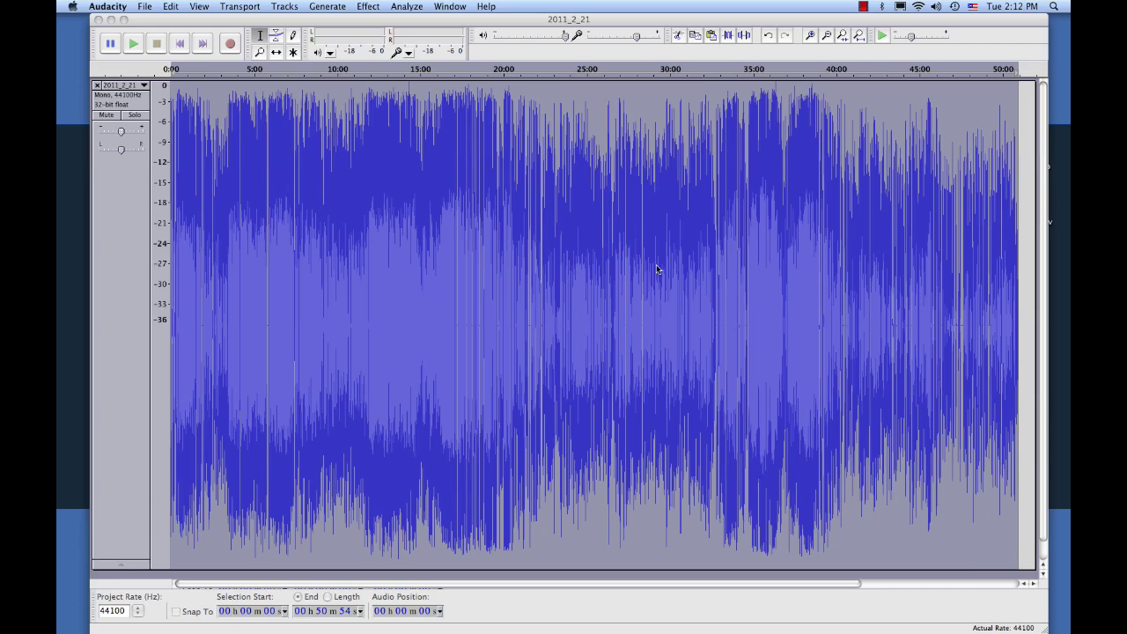
# Play the cleaned audio from about 14:51, then stop playback.
pyautogui.click(568, 275)
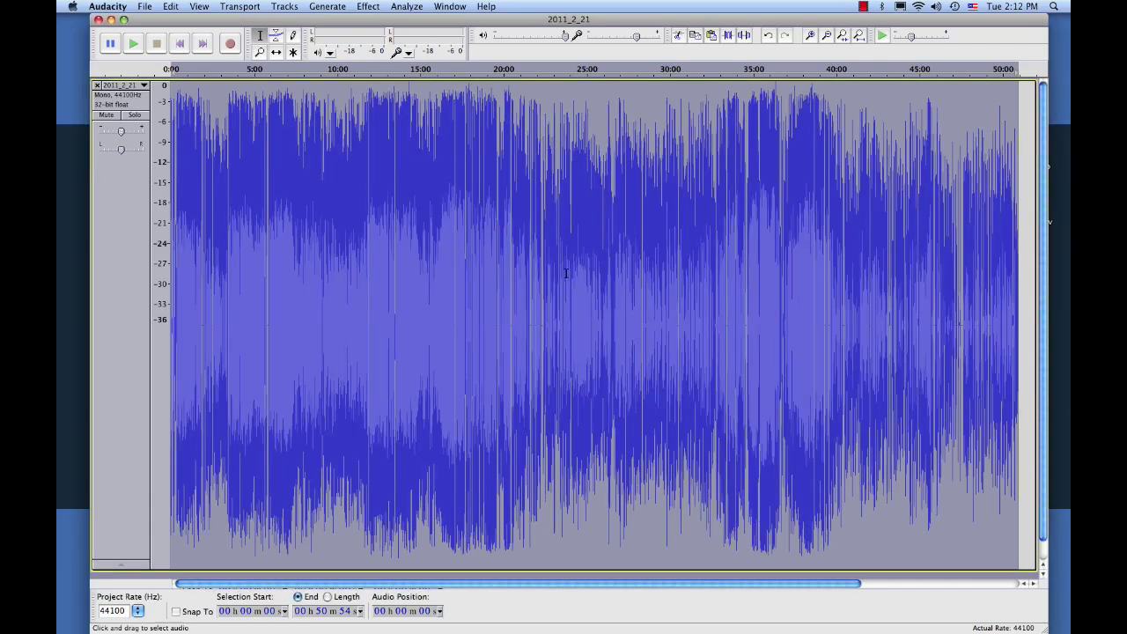
pyautogui.click(417, 291)
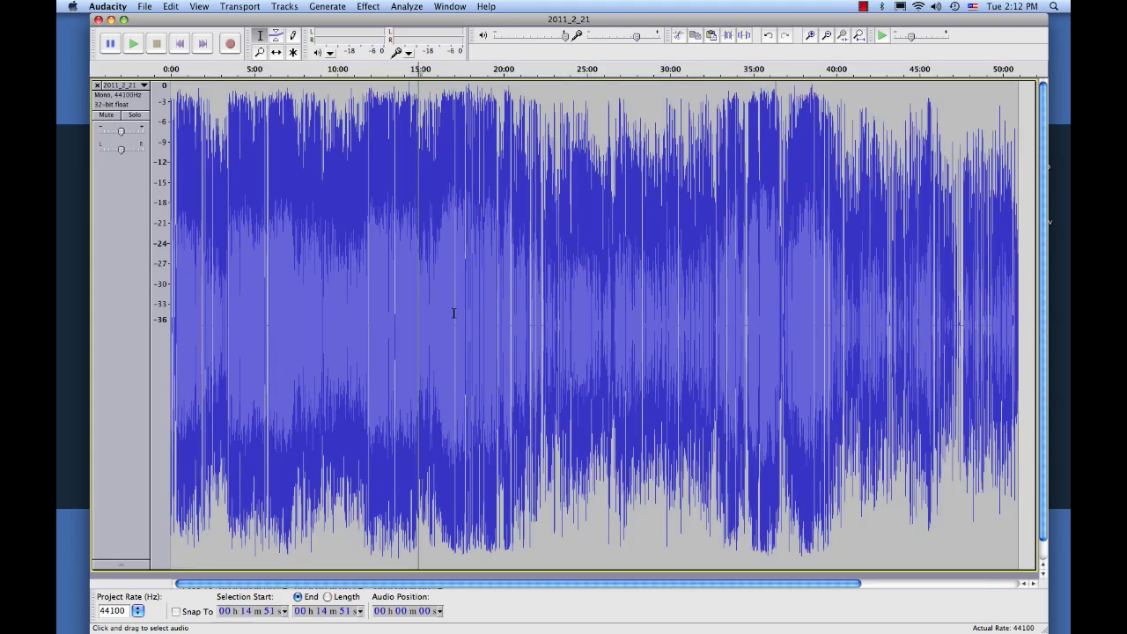
pyautogui.press('space')
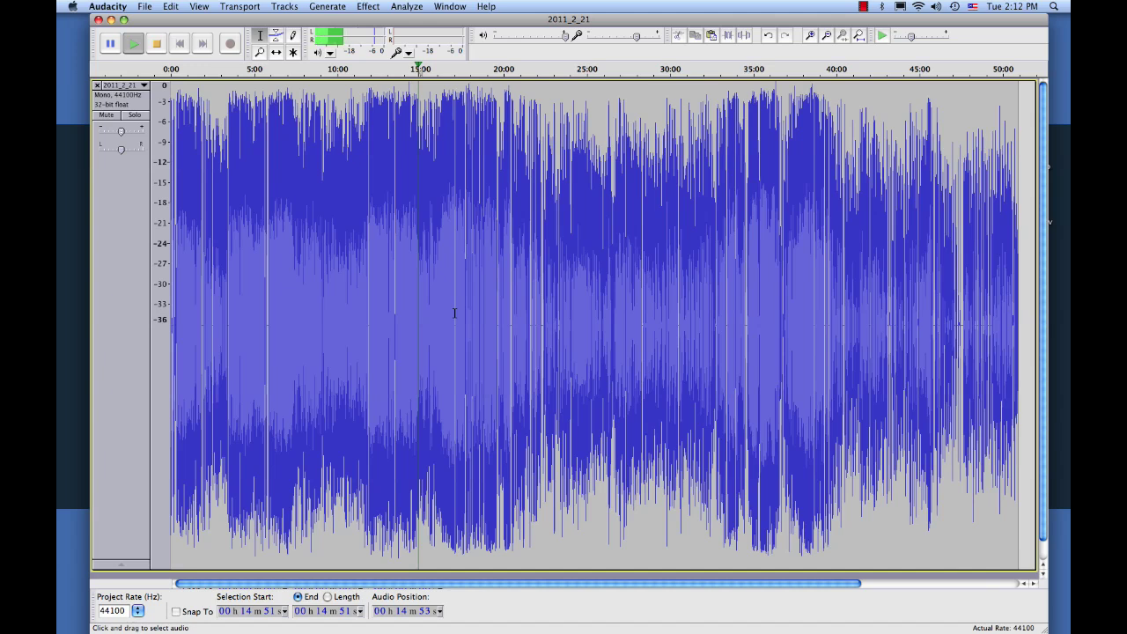
pyautogui.press('space')
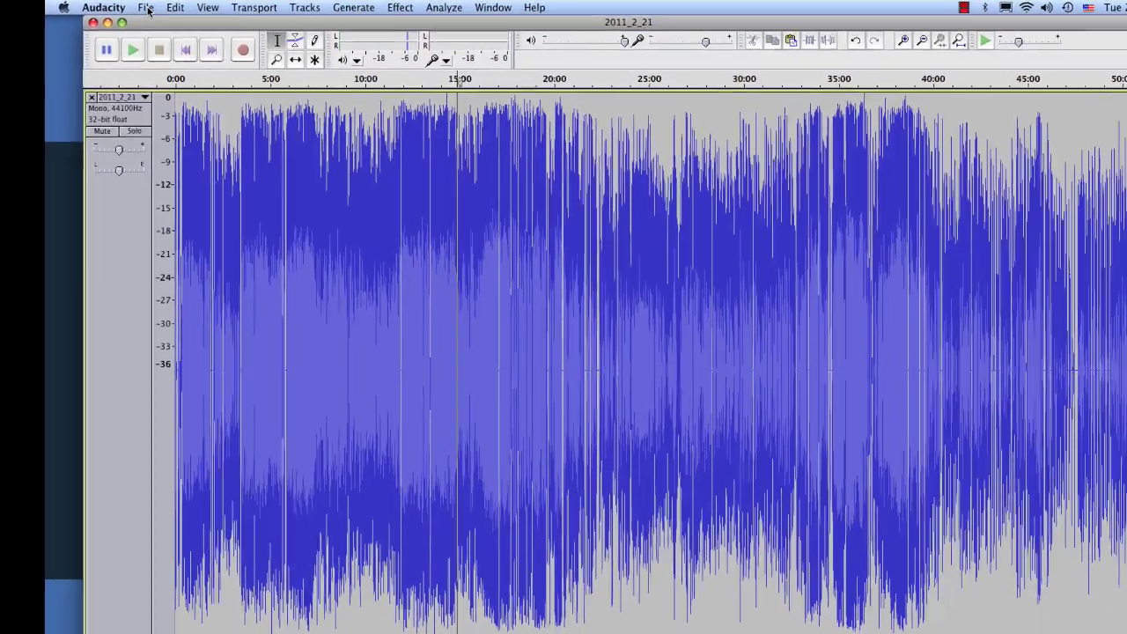
# Export the cleaned audio to the Desktop as a WAV named '2011_2_21 Sermon'.
pyautogui.click(145, 8)
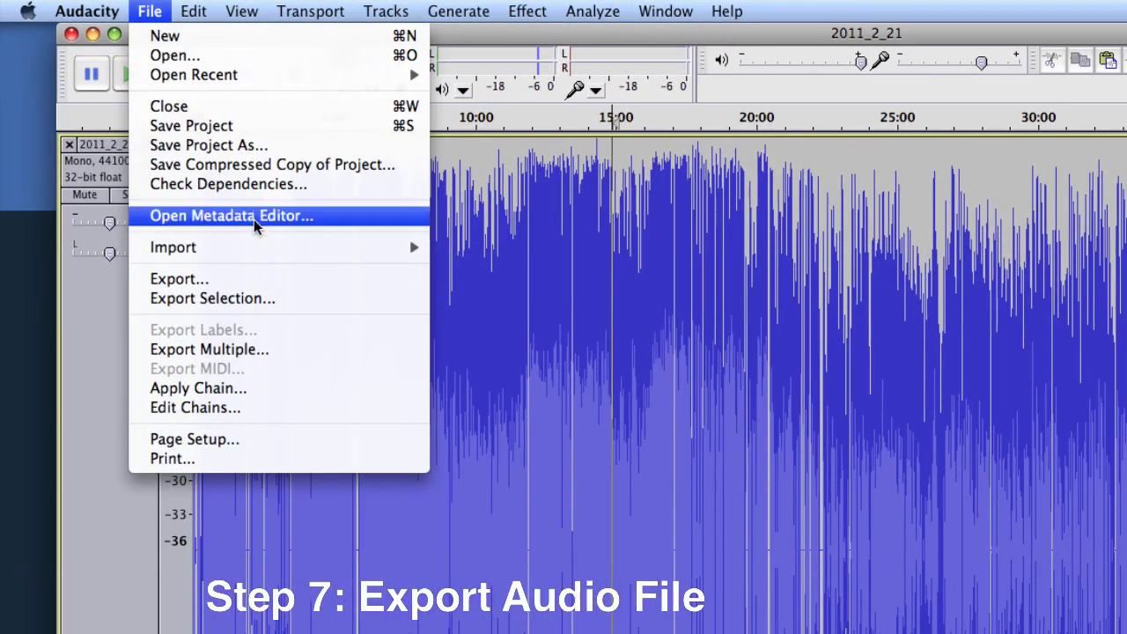
pyautogui.moveTo(193, 10)
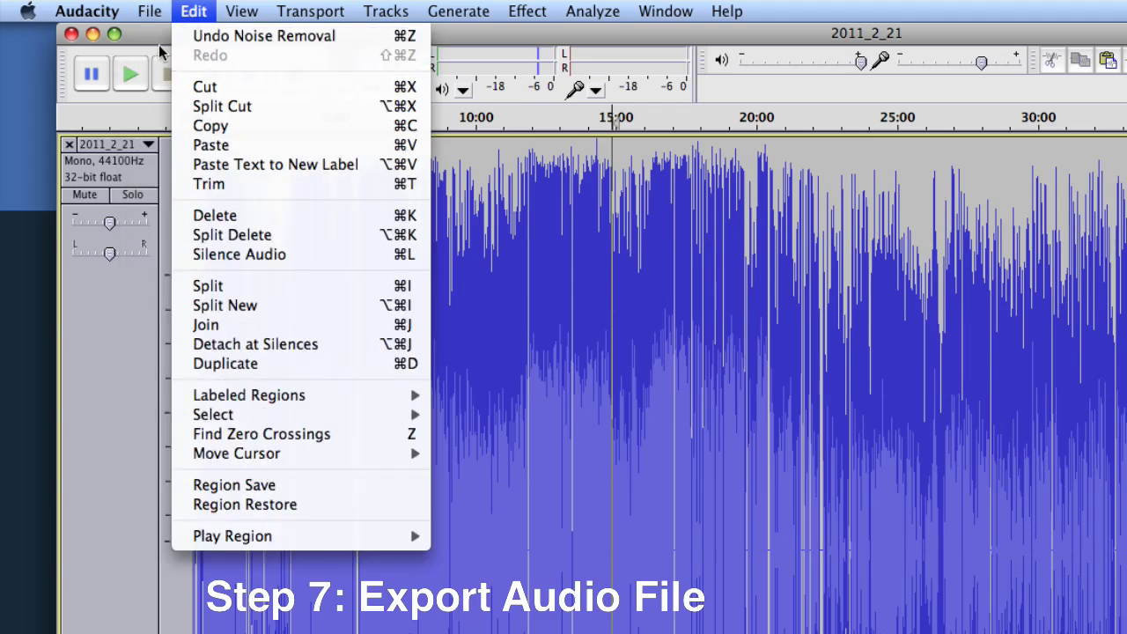
pyautogui.moveTo(150, 10)
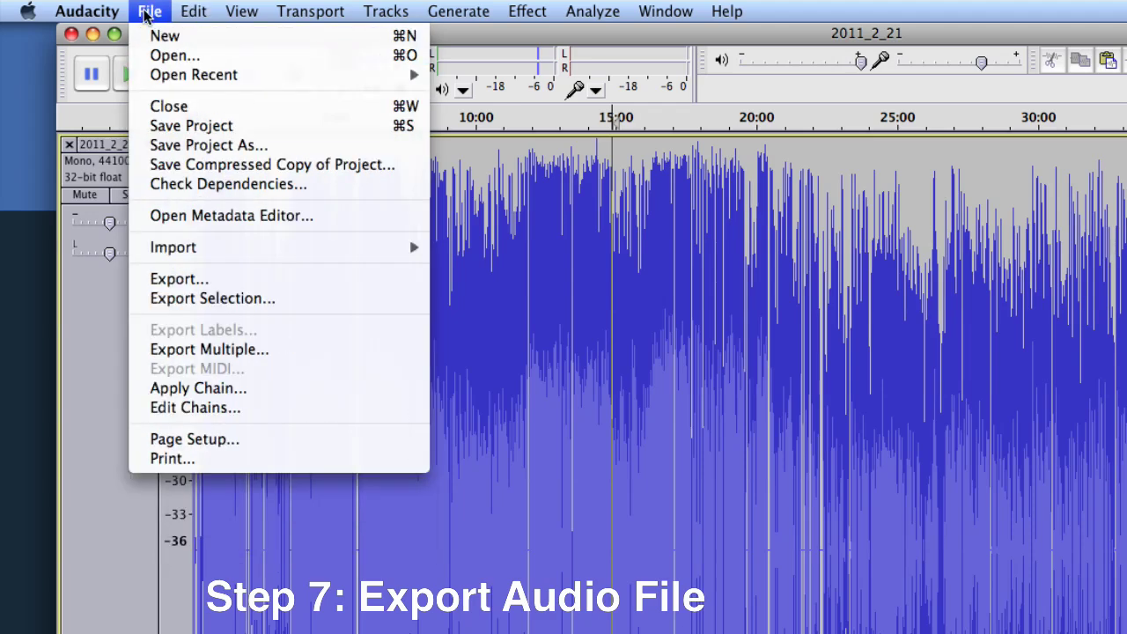
pyautogui.click(234, 280)
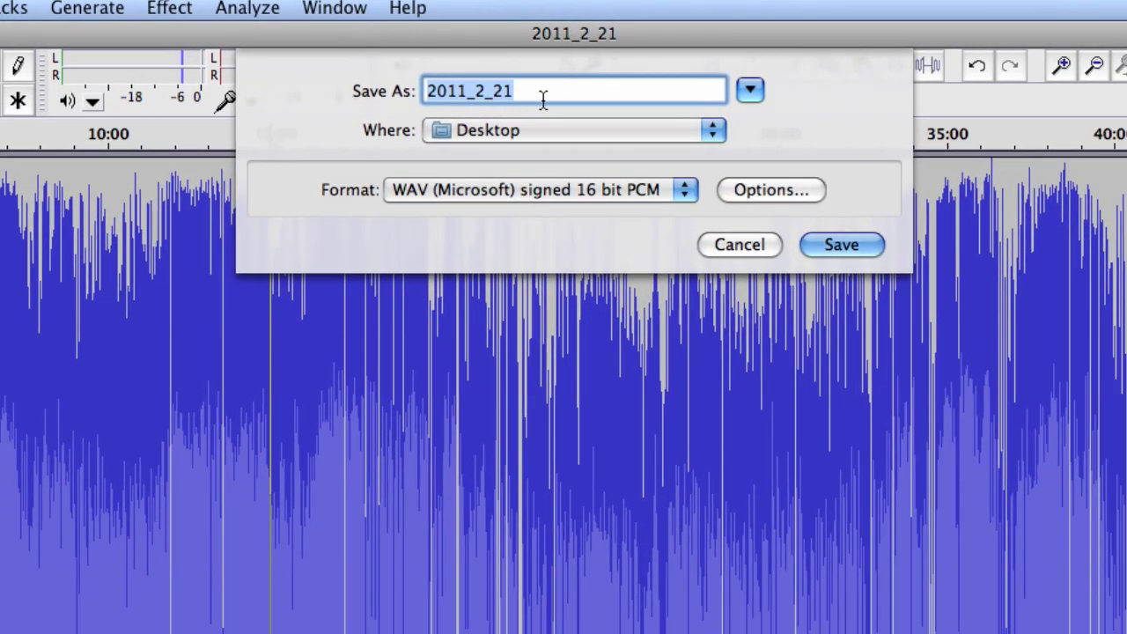
pyautogui.click(542, 95)
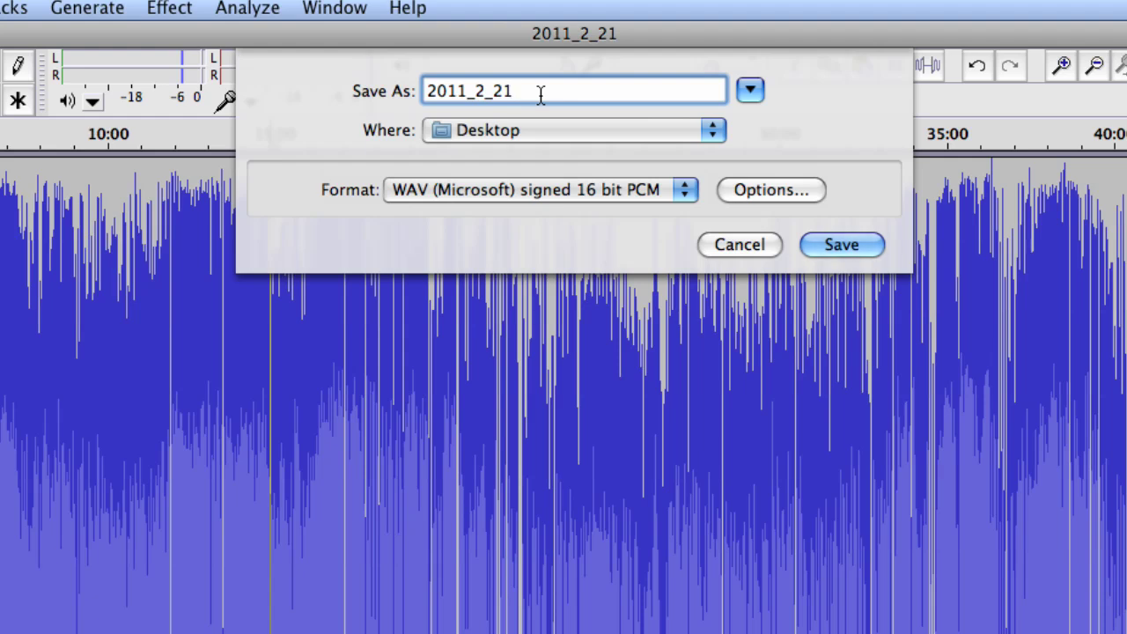
pyautogui.write('Sermon')
pyautogui.click(840, 246)
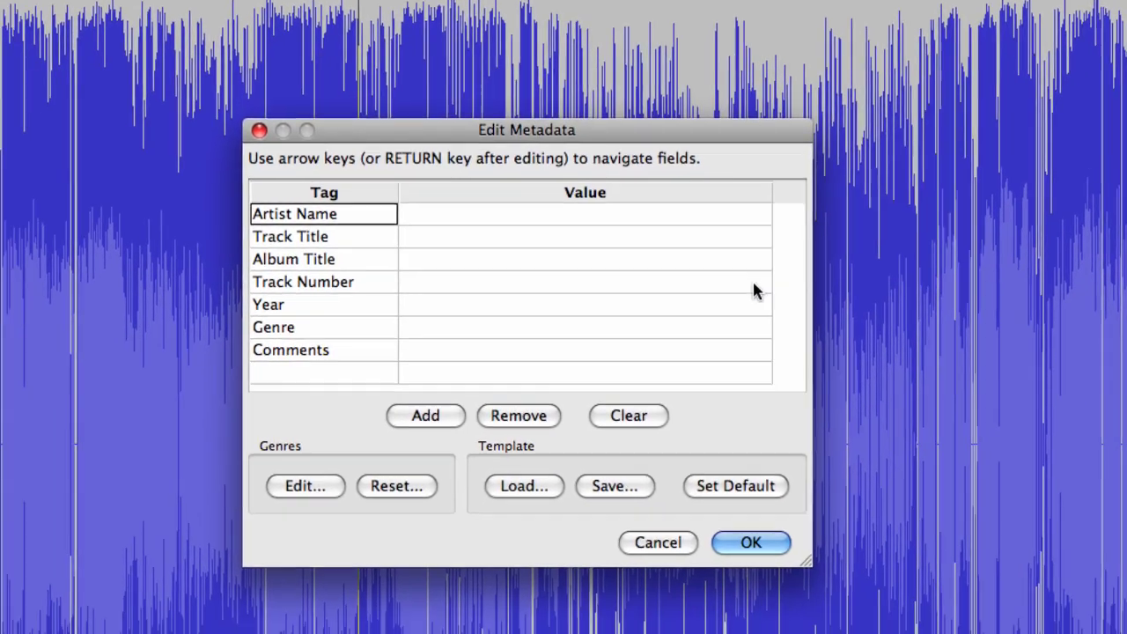
# Finish the export with blank metadata and reveal the new Sermon WAV on the desktop.
pyautogui.click(772, 547)
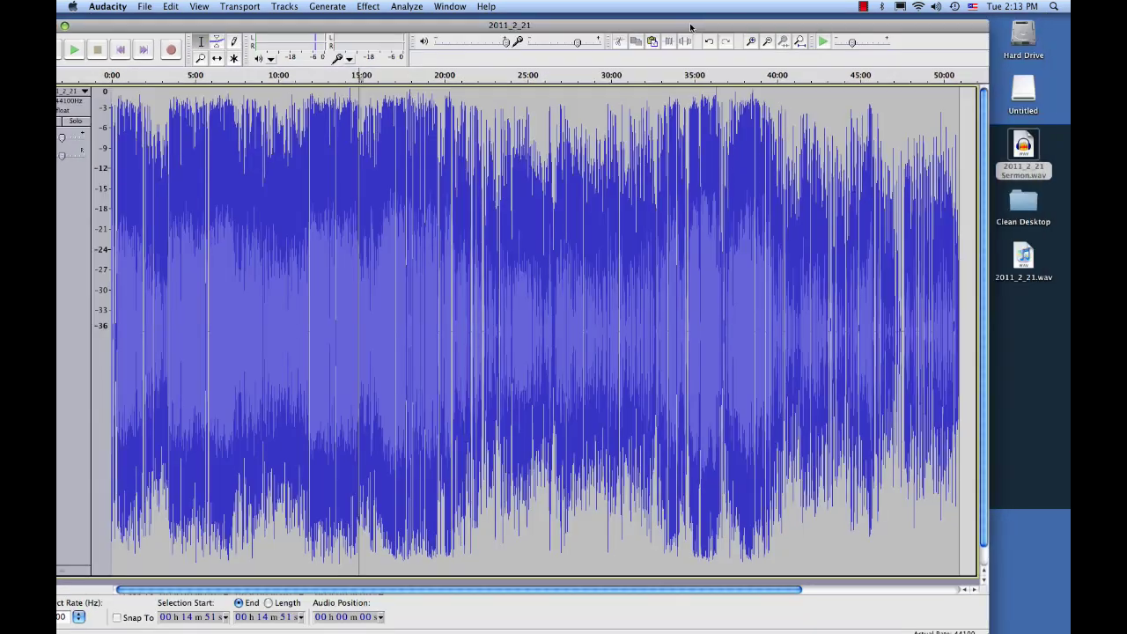
pyautogui.moveTo(757, 19); pyautogui.dragTo(695, 19)
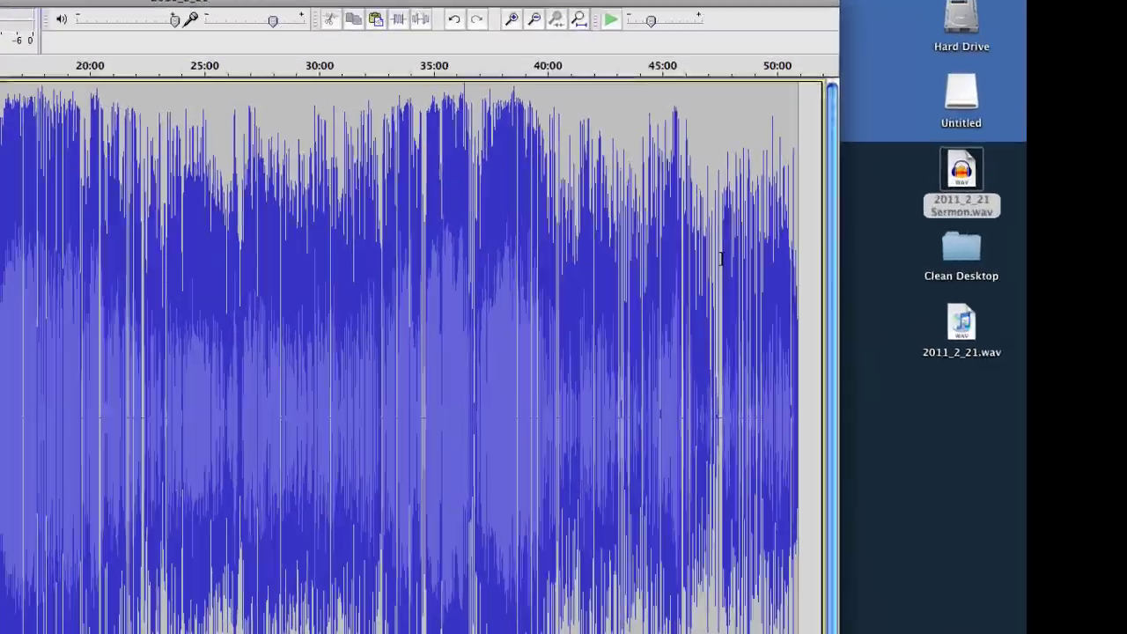
pyautogui.click(949, 185)
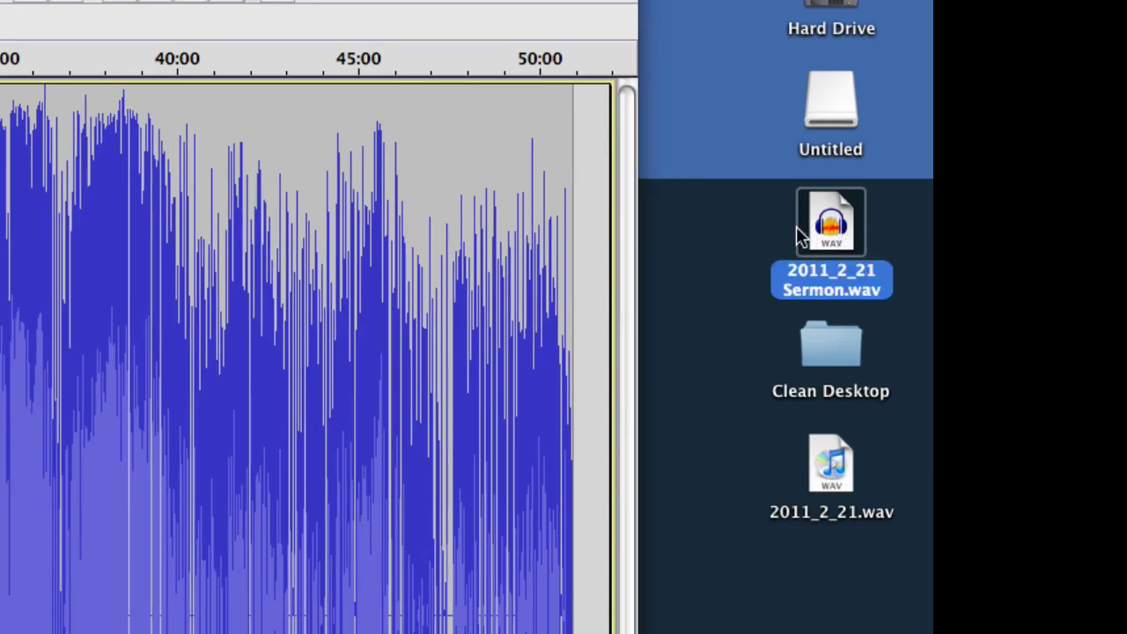
pyautogui.click(709, 227)
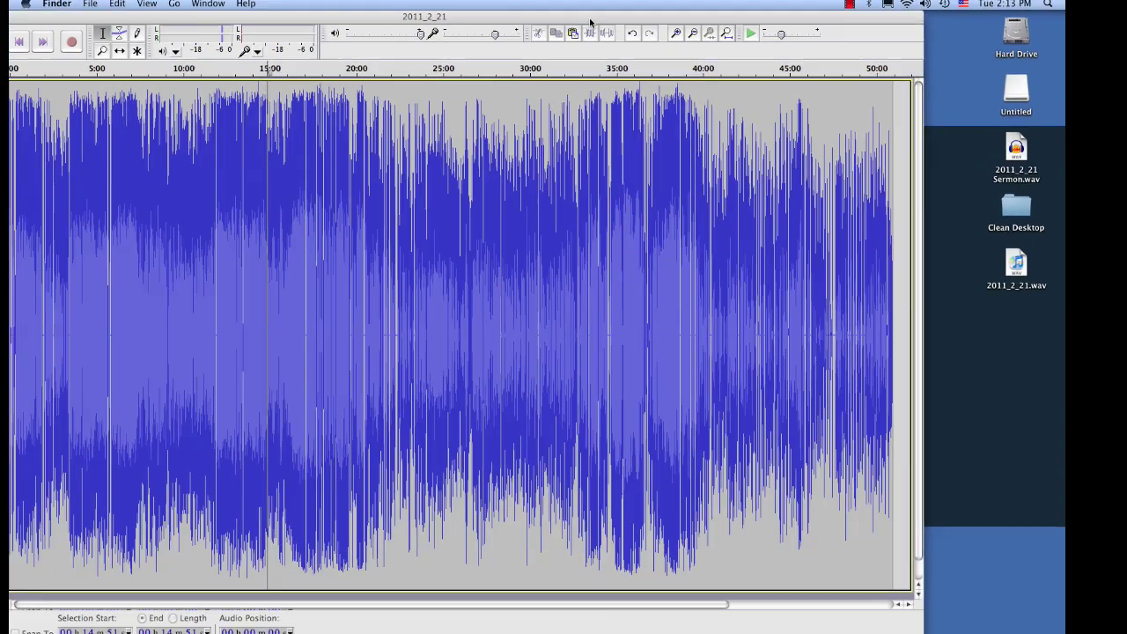
# Move the Audacity window back and check the Sermon WAV on the desktop.
pyautogui.moveTo(643, 12); pyautogui.dragTo(709, 5)
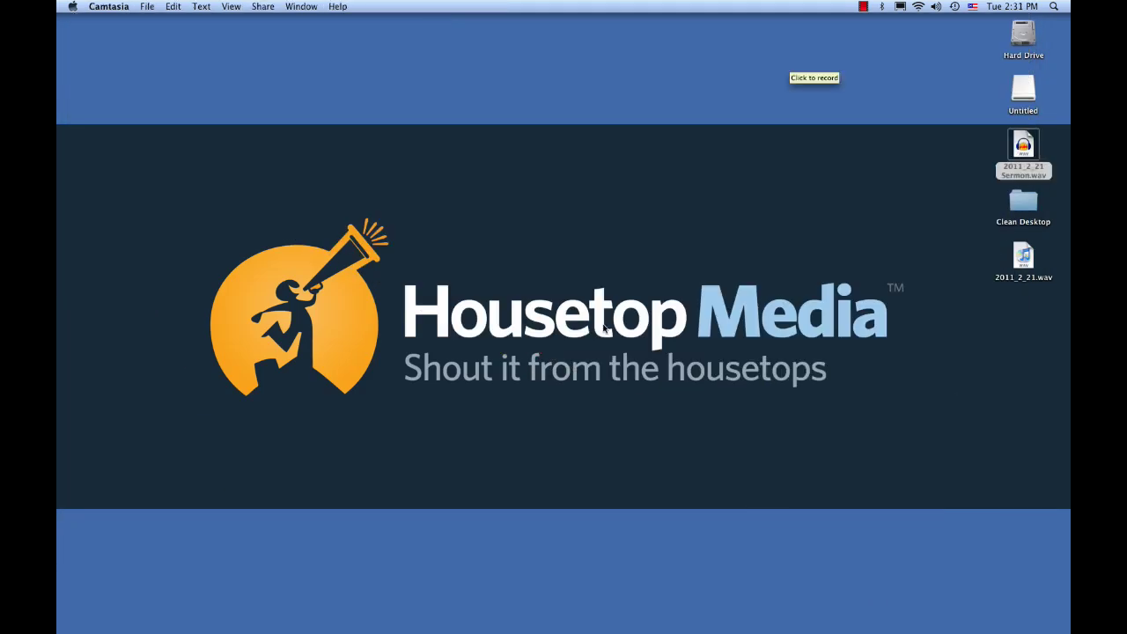
pyautogui.click(705, 267)
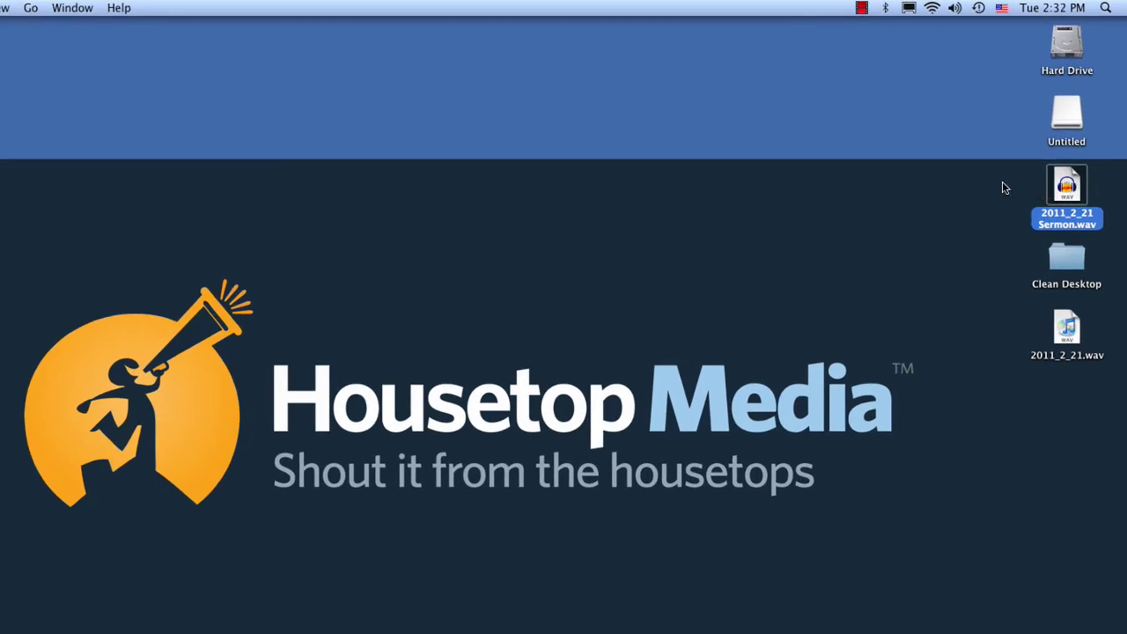
pyautogui.click(1004, 188)
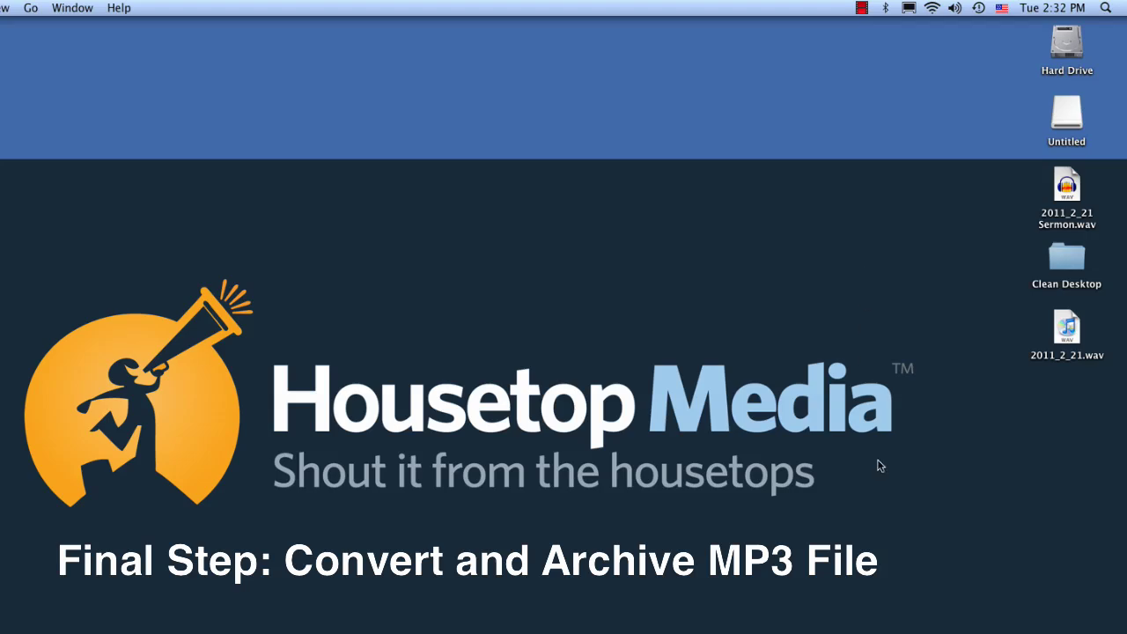
# Restore iTunes and add 2011_2_21 Sermon.wav to the music library.
pyautogui.moveTo(874, 628)
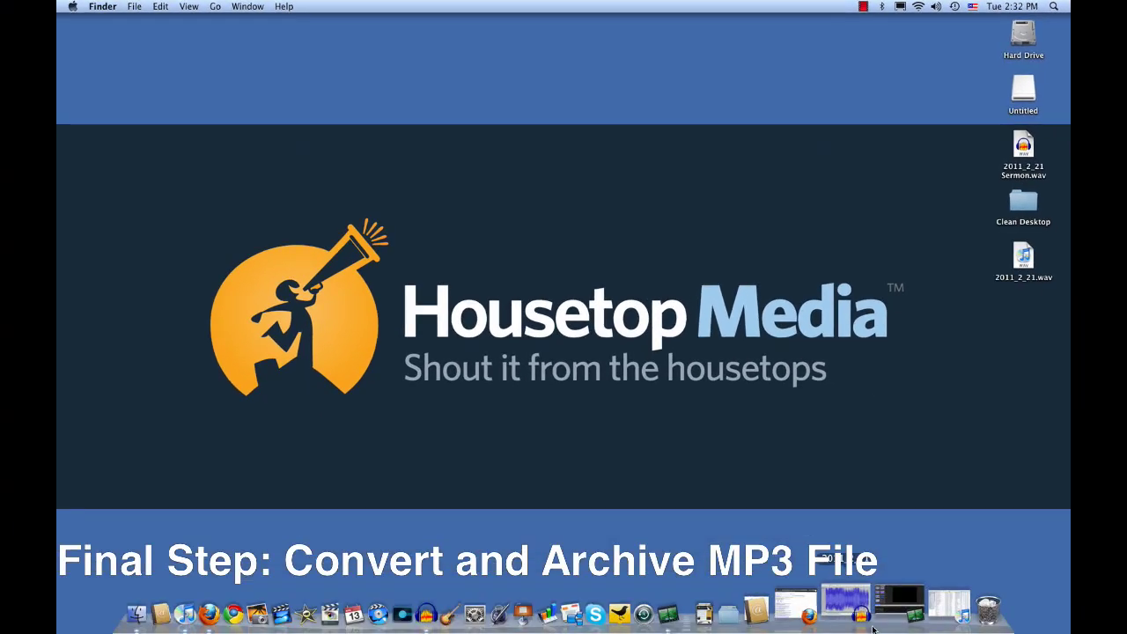
pyautogui.click(914, 609)
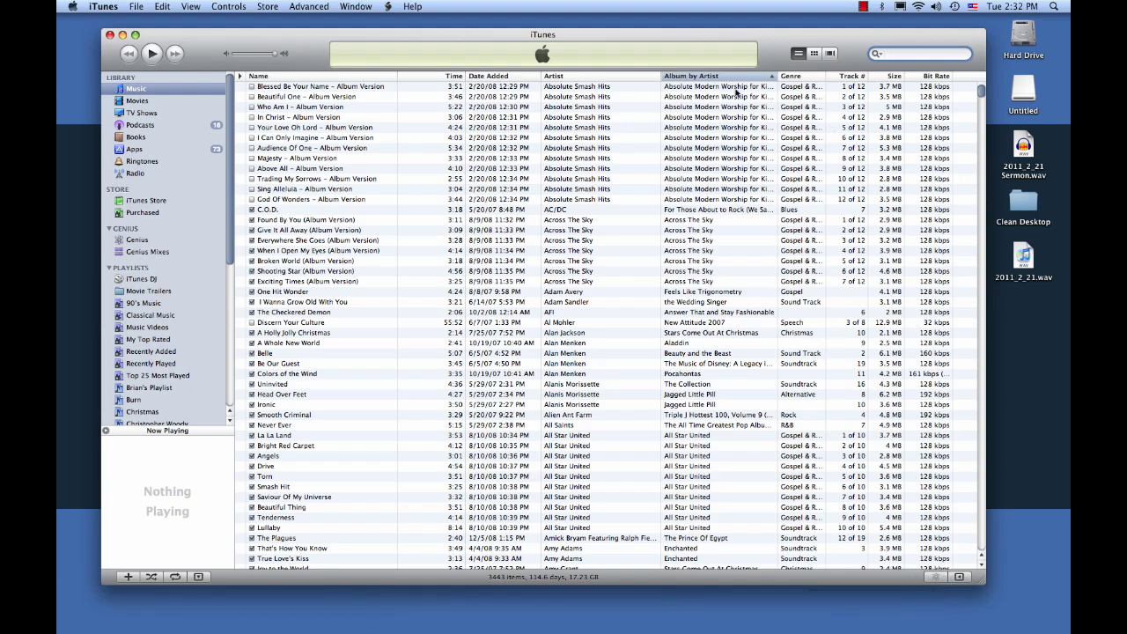
pyautogui.moveTo(683, 40); pyautogui.dragTo(673, 34)
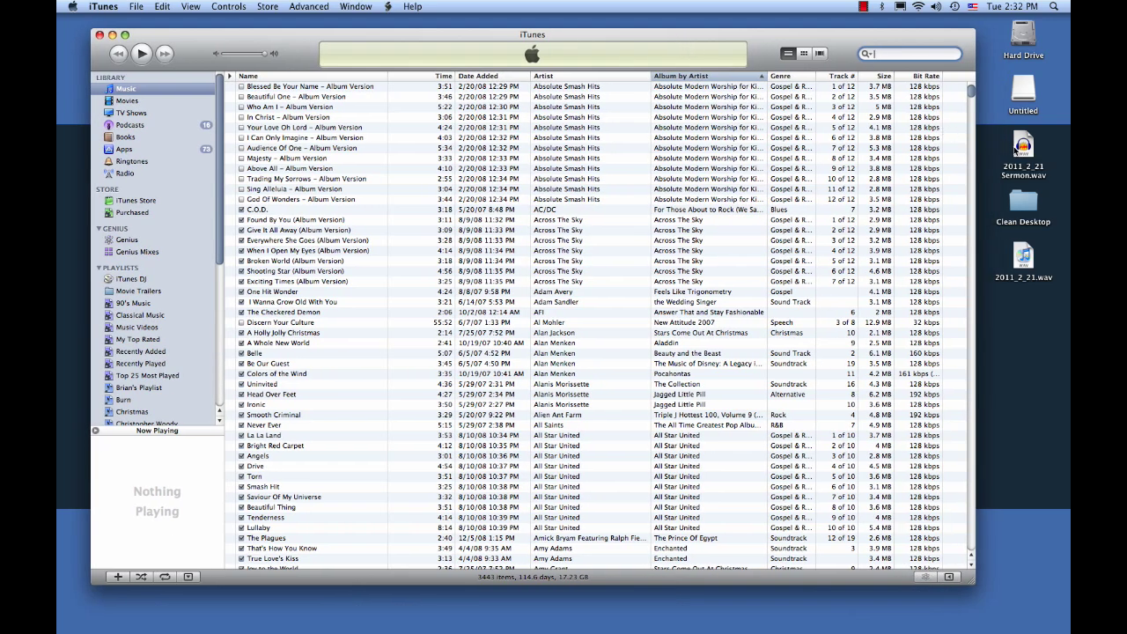
pyautogui.moveTo(1023, 147); pyautogui.dragTo(360, 114)
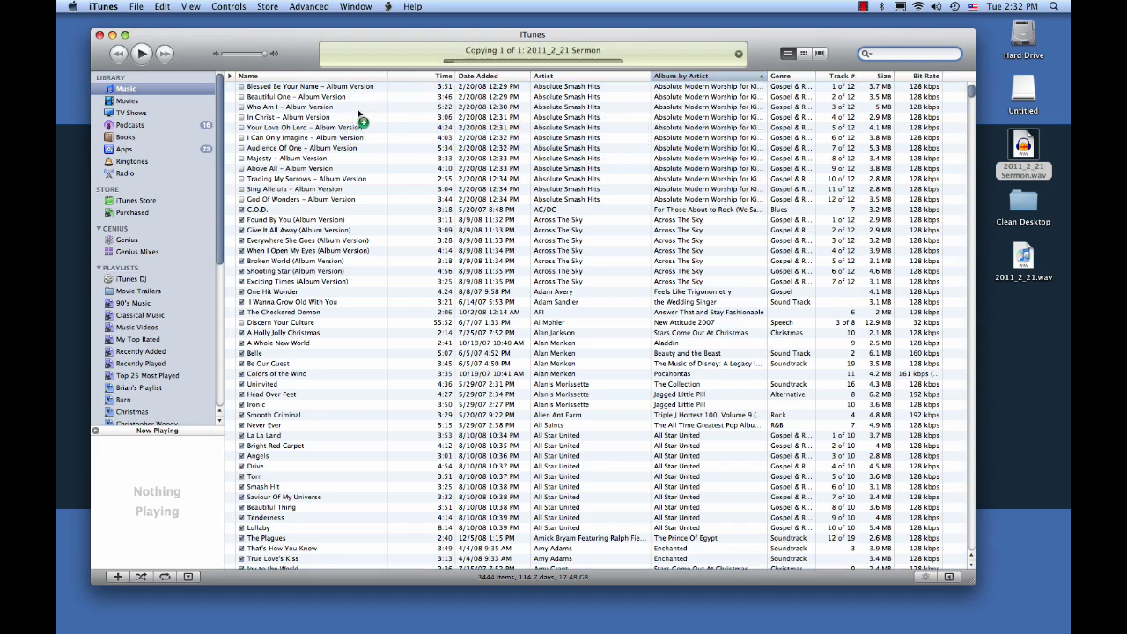
# Search the library for '2011' to show the new 50:54 track.
pyautogui.click(894, 54)
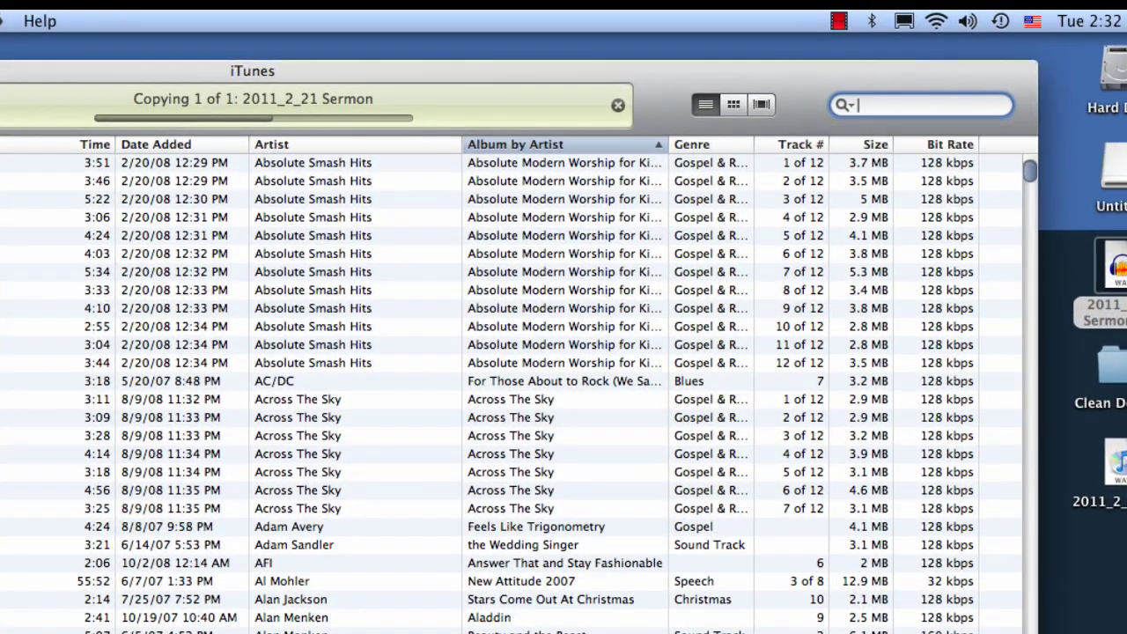
pyautogui.write('20')
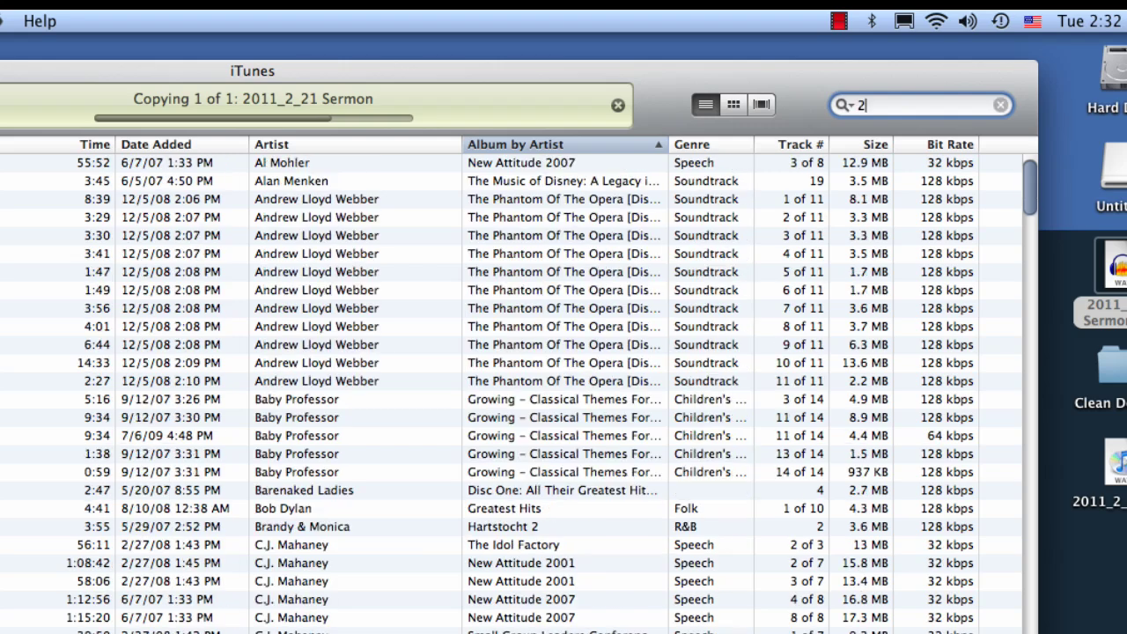
pyautogui.write('11')
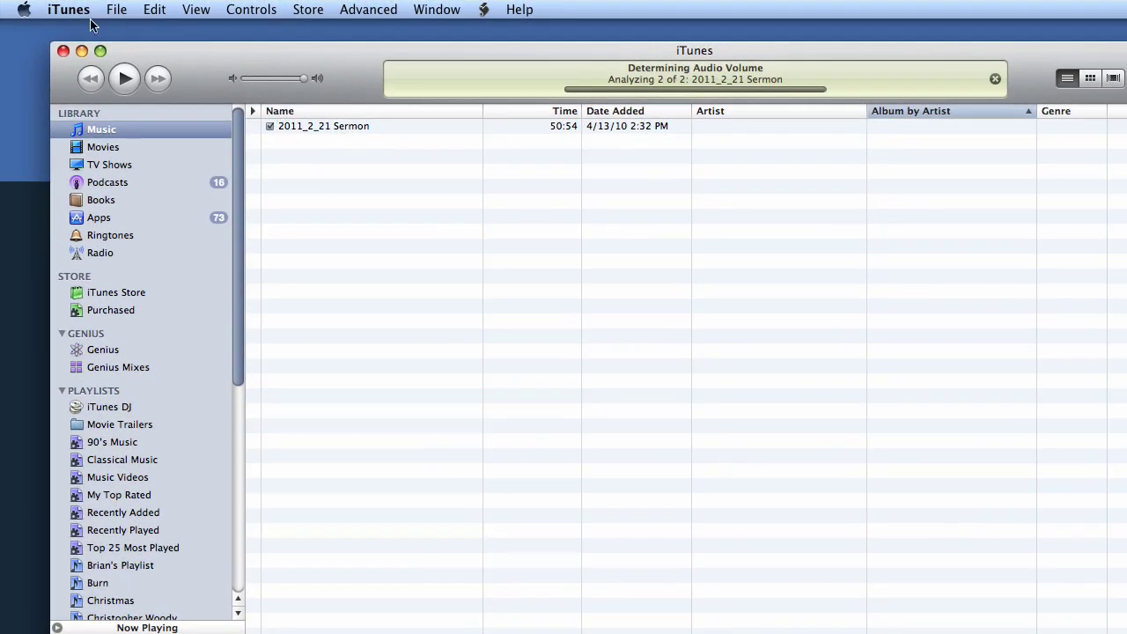
pyautogui.moveTo(227, 67); pyautogui.dragTo(226, 61)
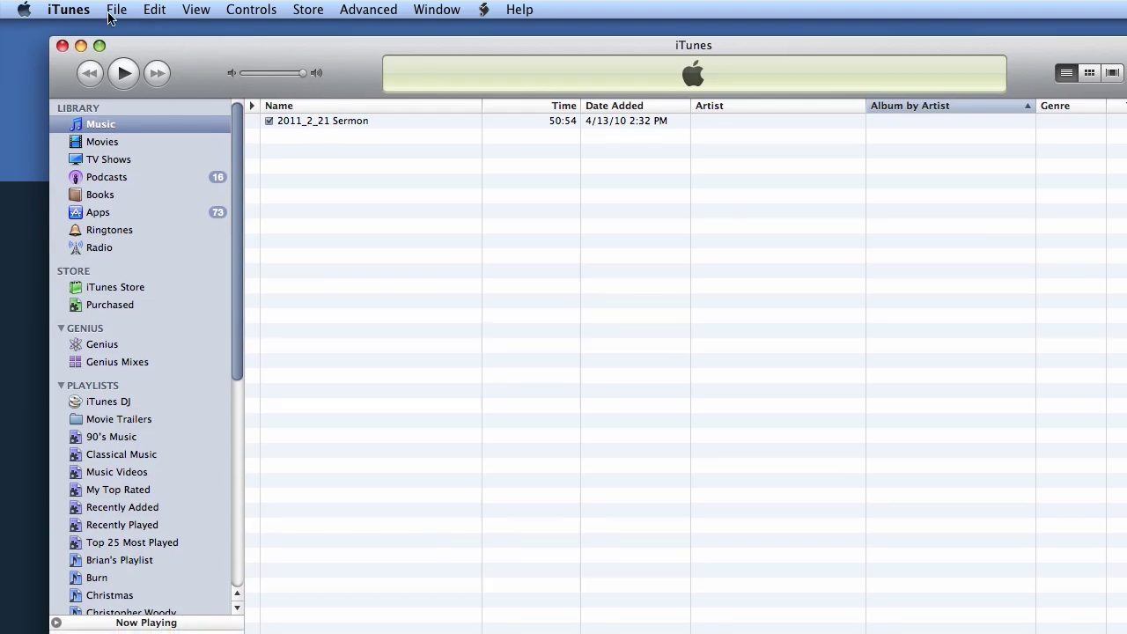
# Set iTunes import settings to the MP3 encoder with a custom mono setting.
pyautogui.click(83, 12)
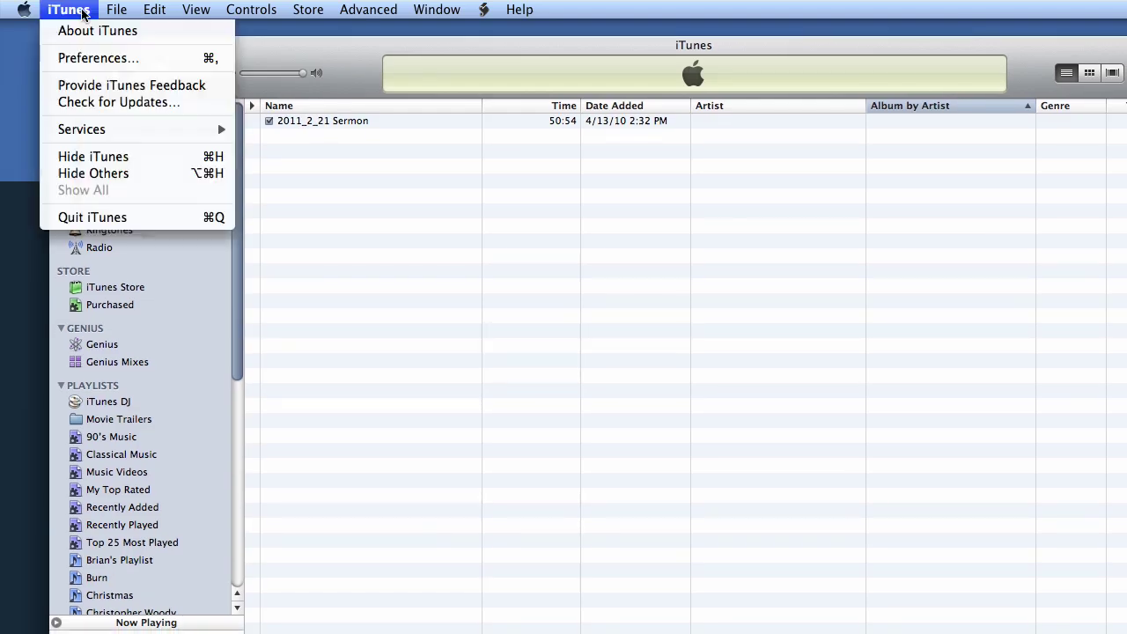
pyautogui.click(99, 58)
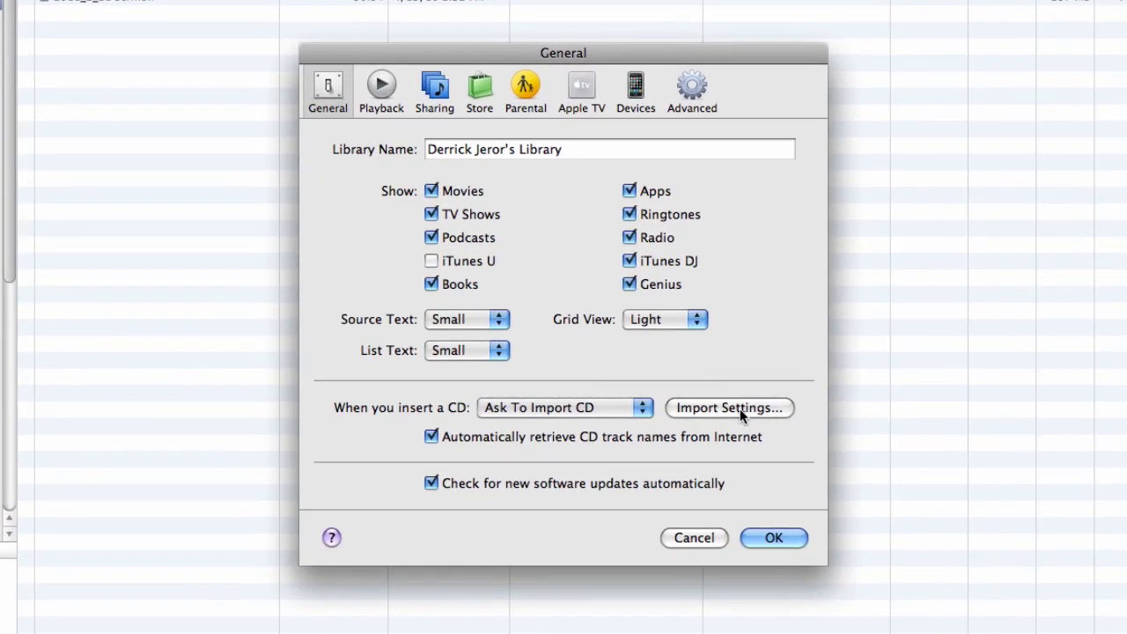
pyautogui.click(740, 408)
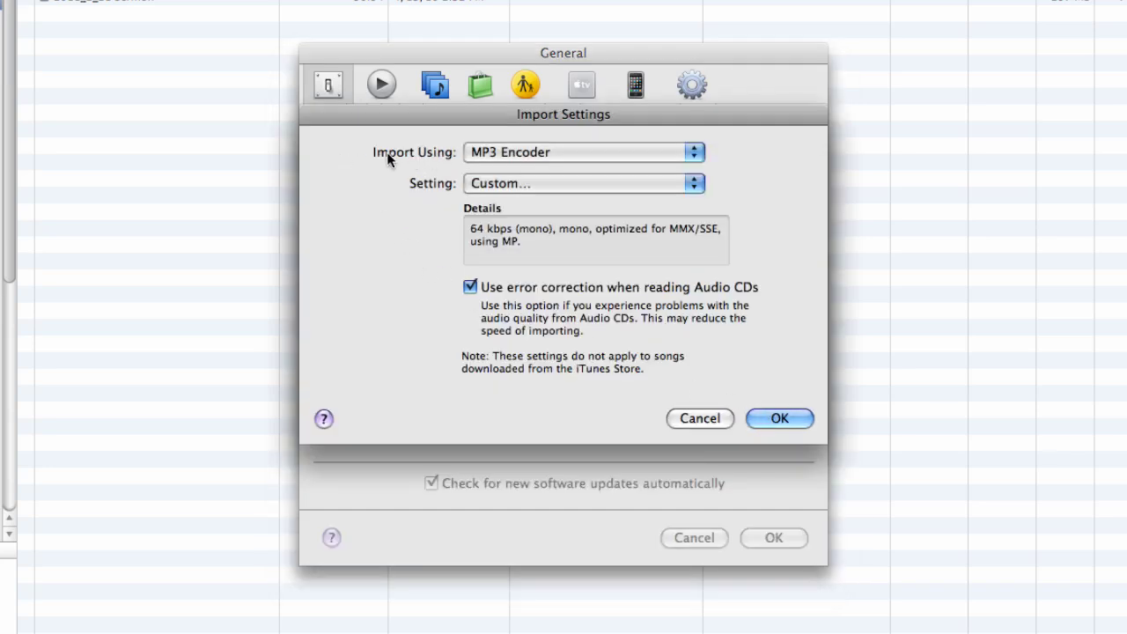
pyautogui.click(532, 153)
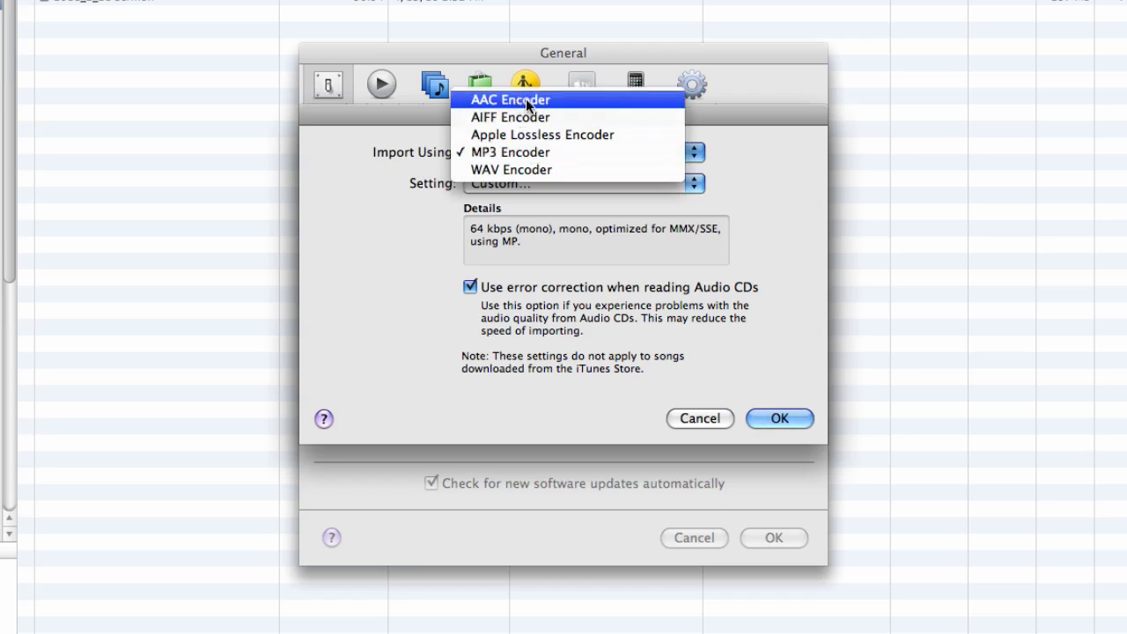
pyautogui.click(517, 152)
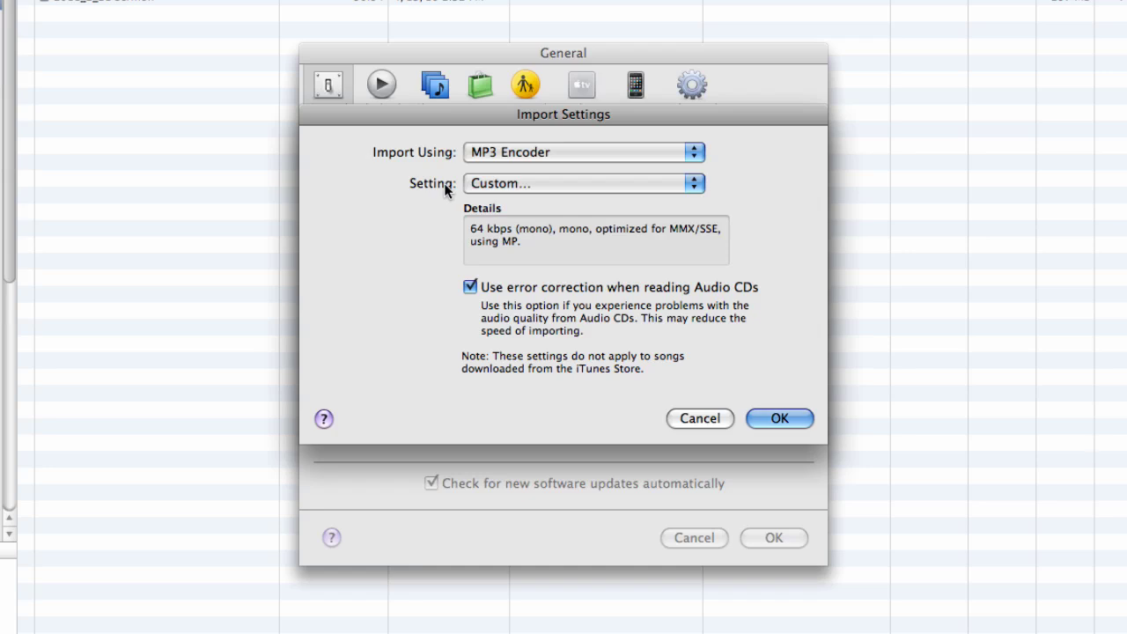
pyautogui.click(491, 183)
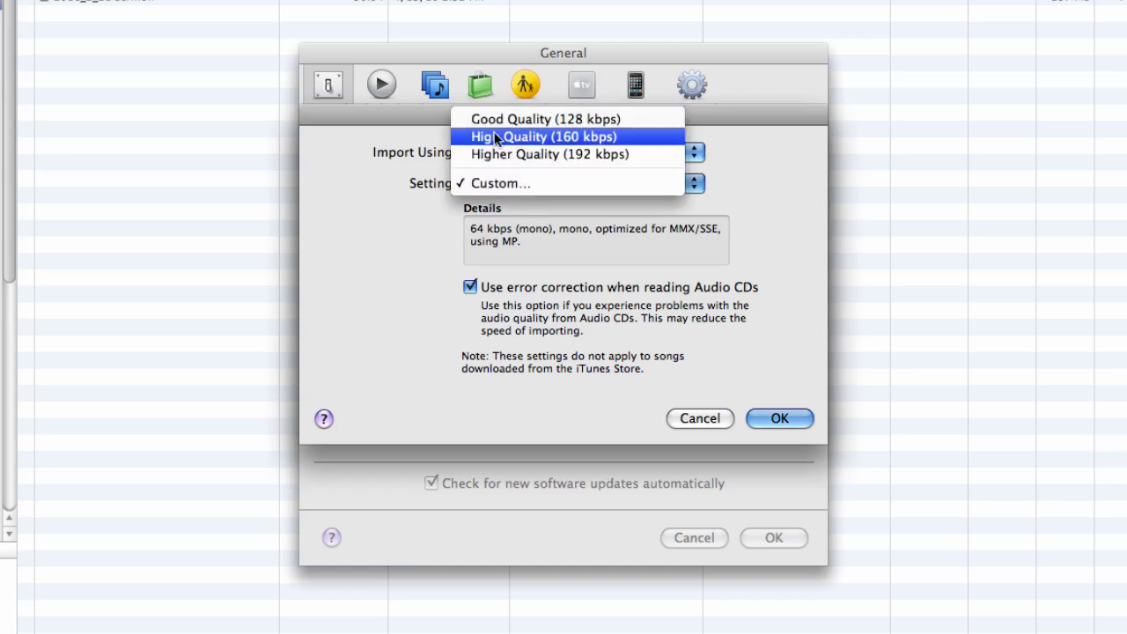
pyautogui.click(499, 183)
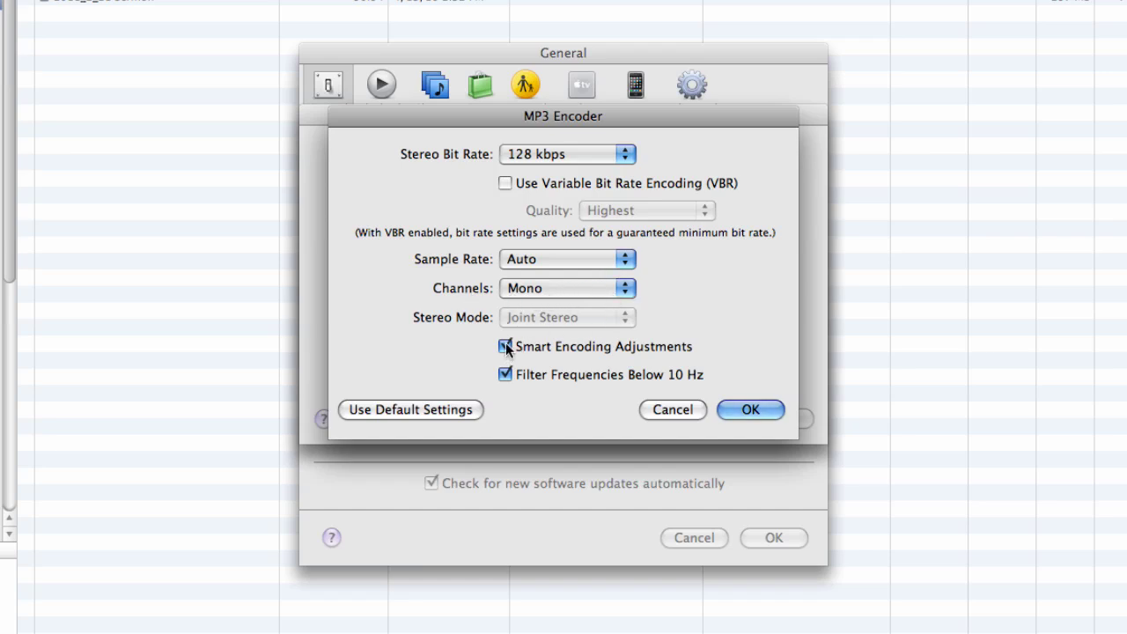
pyautogui.click(751, 409)
pyautogui.click(785, 416)
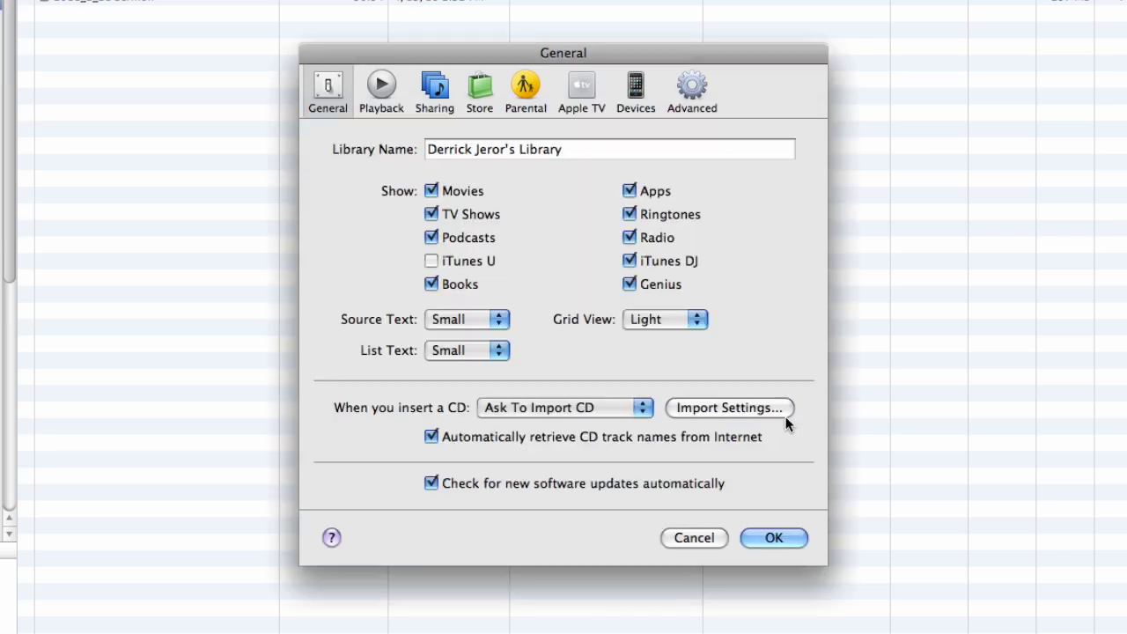
pyautogui.click(776, 537)
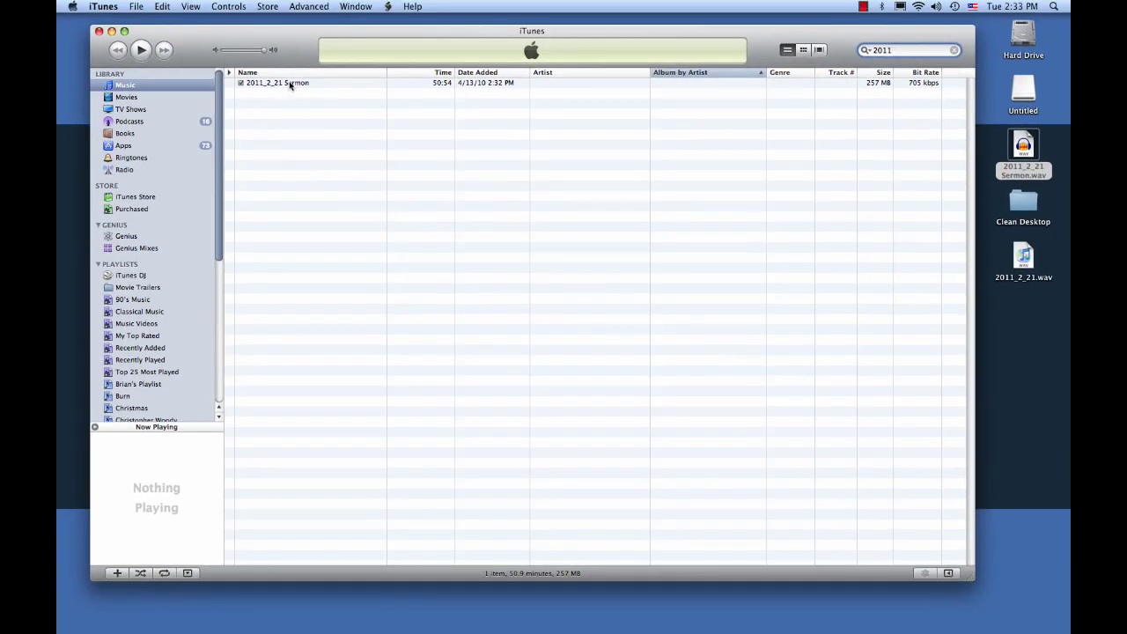
# Convert the 2011_2_21 Sermon track into an MP3 version.
pyautogui.click(289, 84)
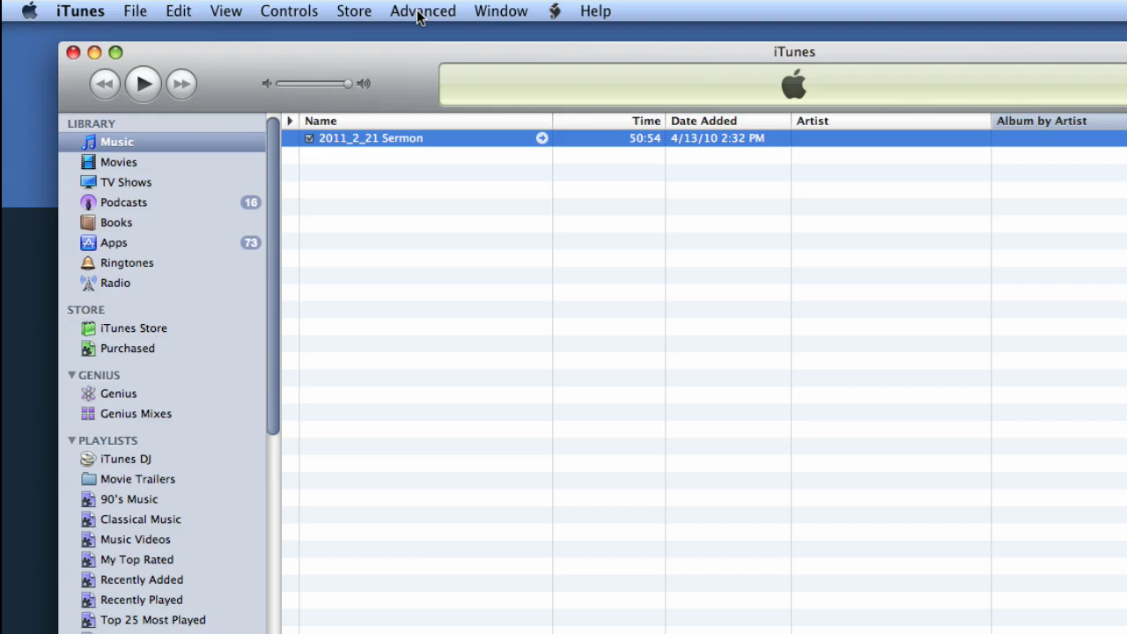
pyautogui.click(420, 13)
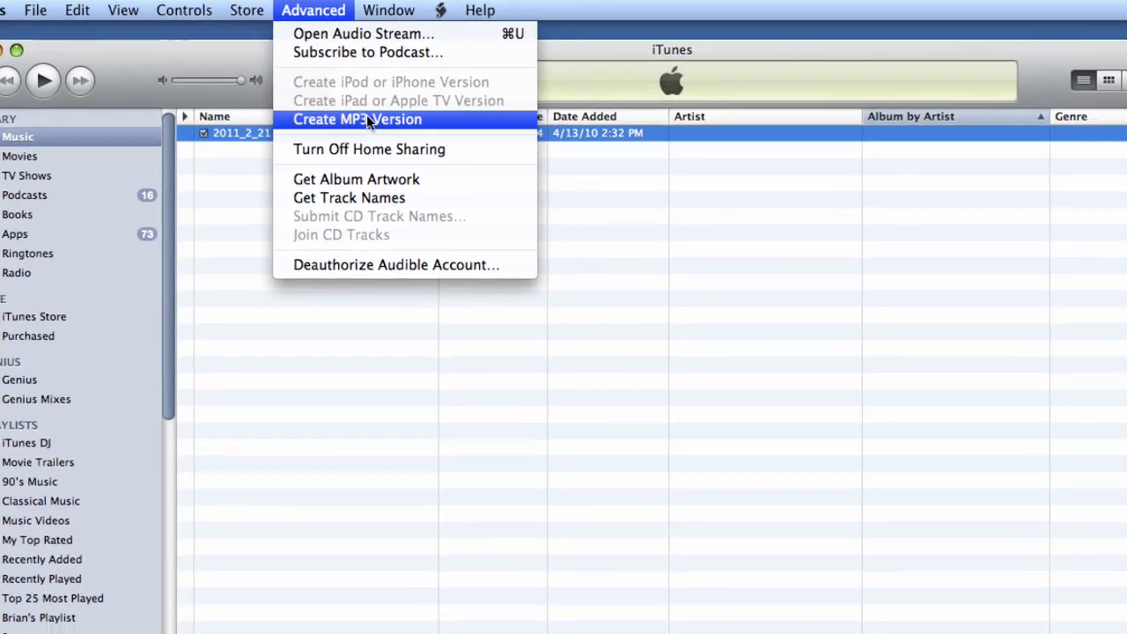
pyautogui.click(483, 126)
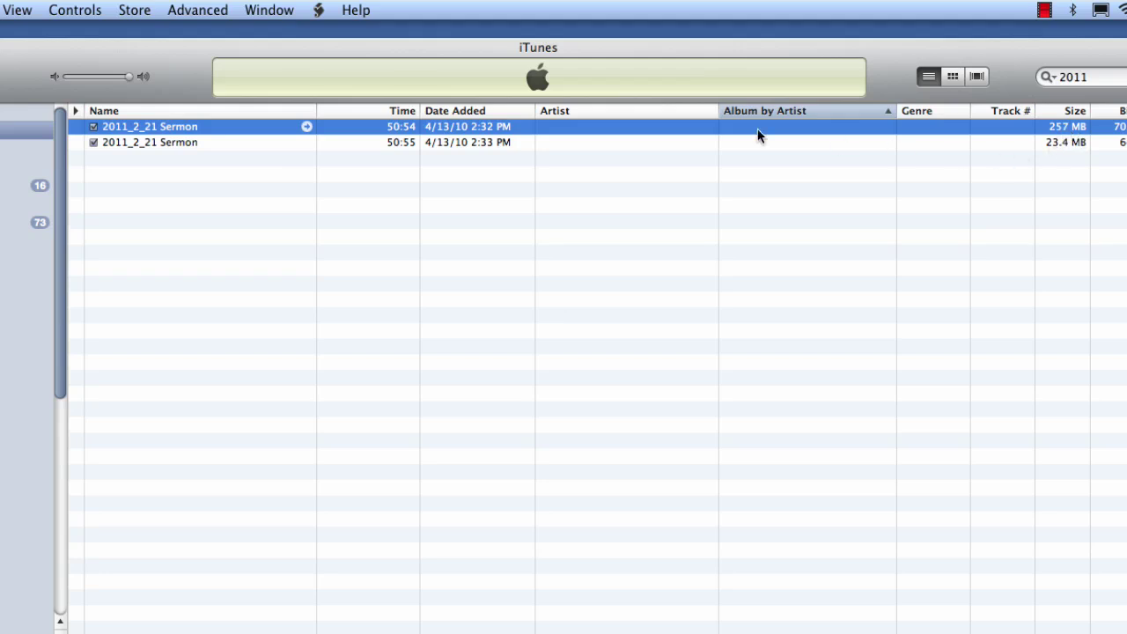
# Delete the 257 MB original sermon track from the iTunes library and move its file to the Trash.
pyautogui.rightClick(613, 137)
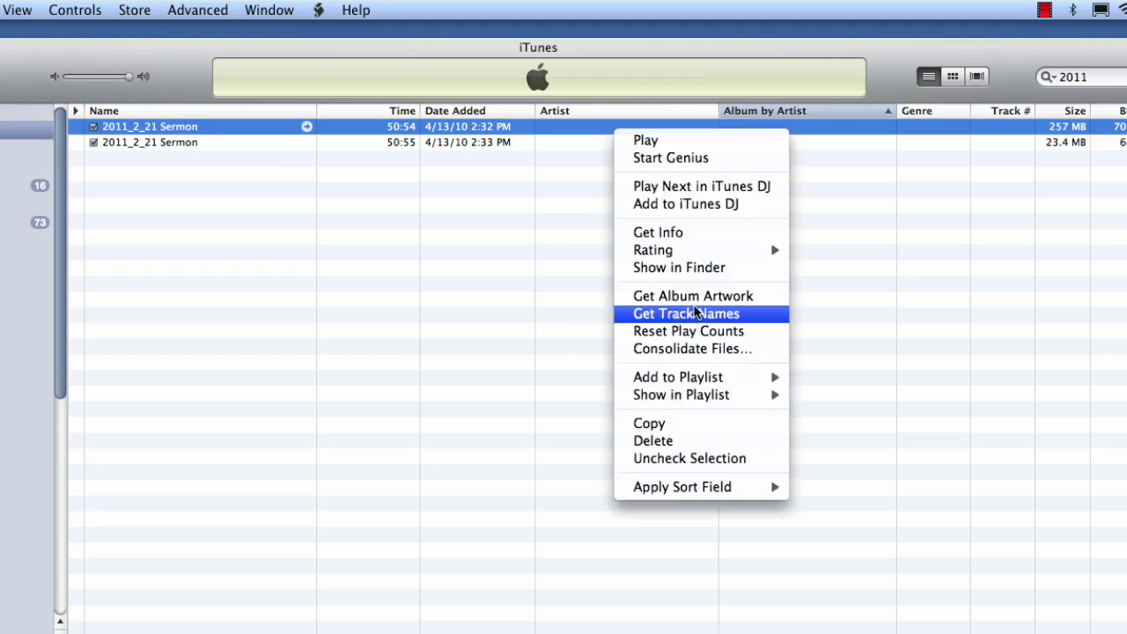
pyautogui.click(713, 440)
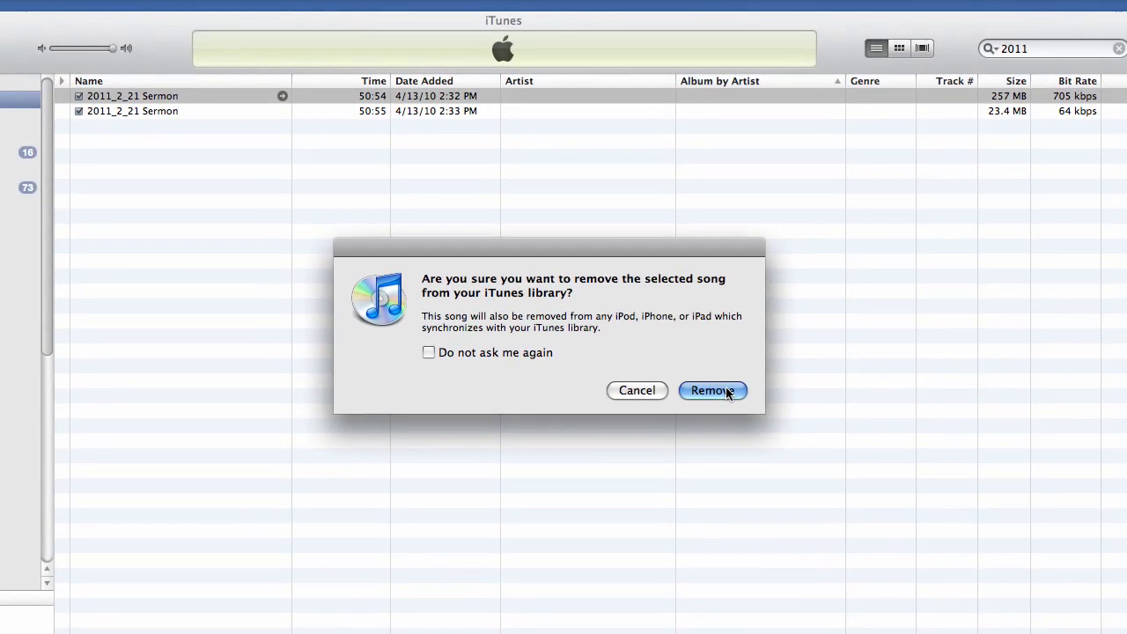
pyautogui.click(728, 391)
pyautogui.click(704, 372)
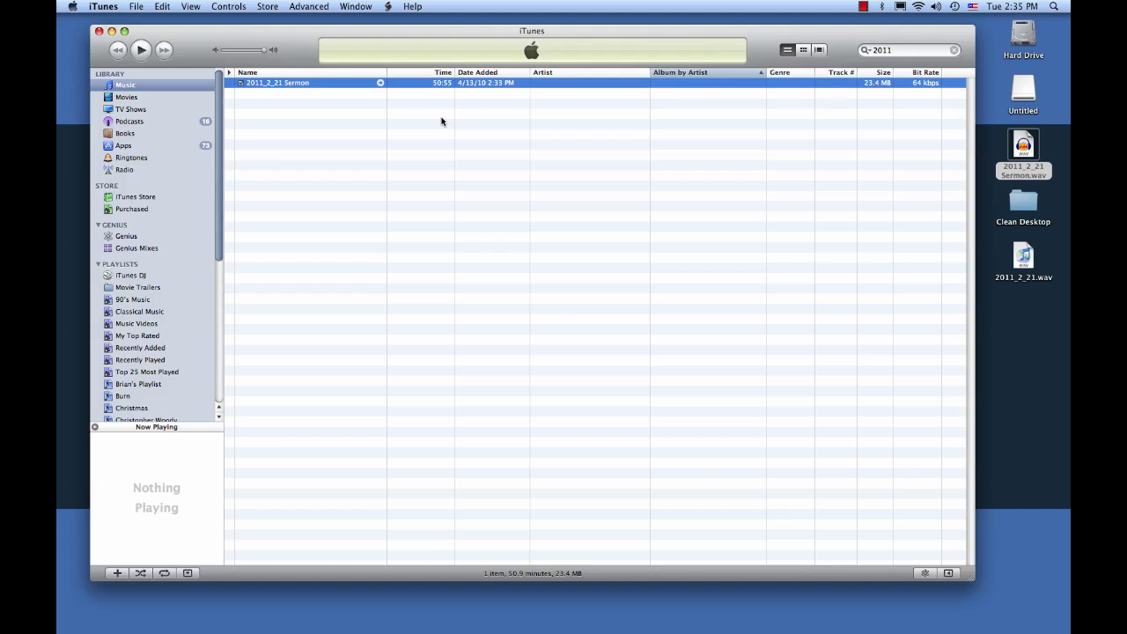
# Rename the MP3 track to 2011_2_21 by removing ' Sermon' from its name.
pyautogui.moveTo(310, 46)
pyautogui.mouseDown()
pyautogui.moveTo(306, 33)
pyautogui.moveTo(308, 46)
pyautogui.mouseUp()
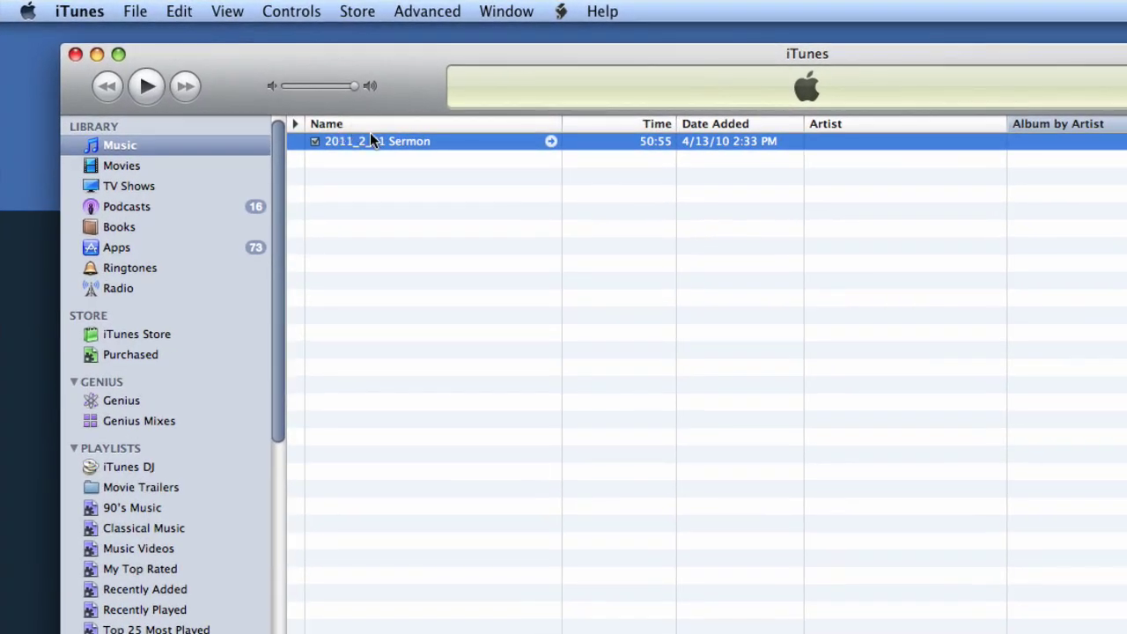
pyautogui.click(388, 144)
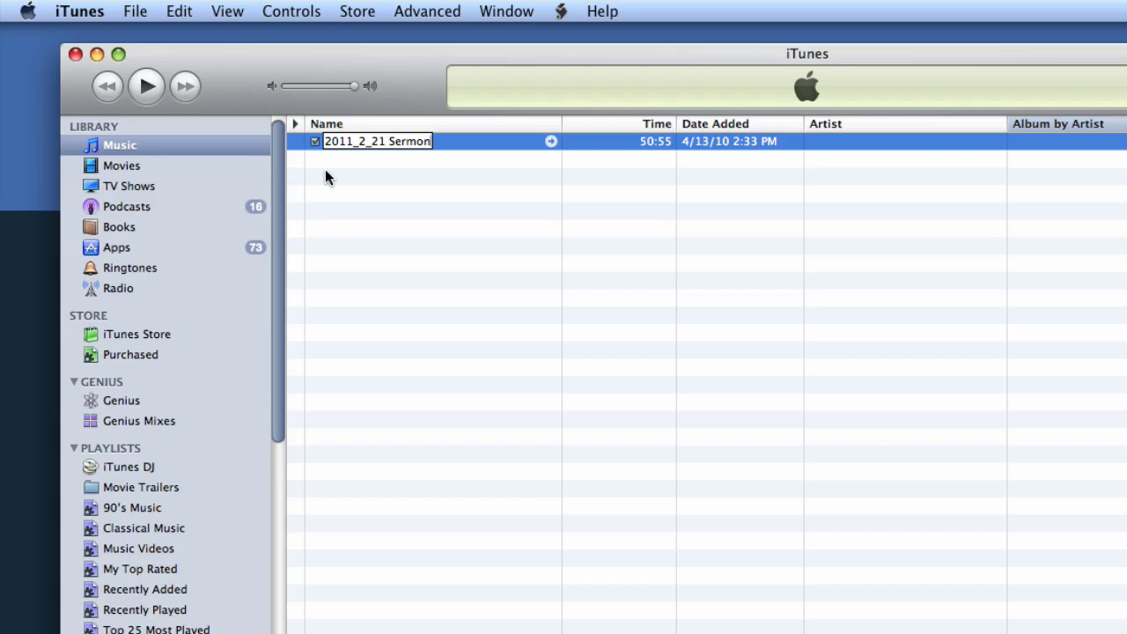
pyautogui.press('BackSpace')
pyautogui.press('BackSpace')
pyautogui.press('BackSpace')
pyautogui.press('BackSpace')
pyautogui.press('BackSpace')
pyautogui.press('BackSpace')
pyautogui.press('BackSpace')
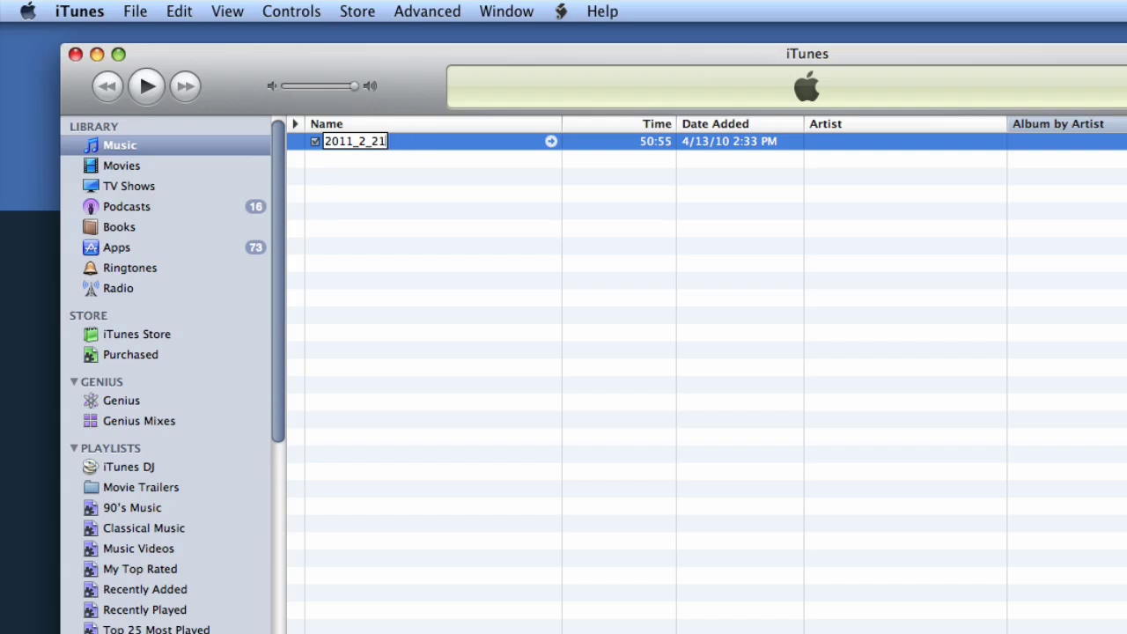
pyautogui.press('Return')
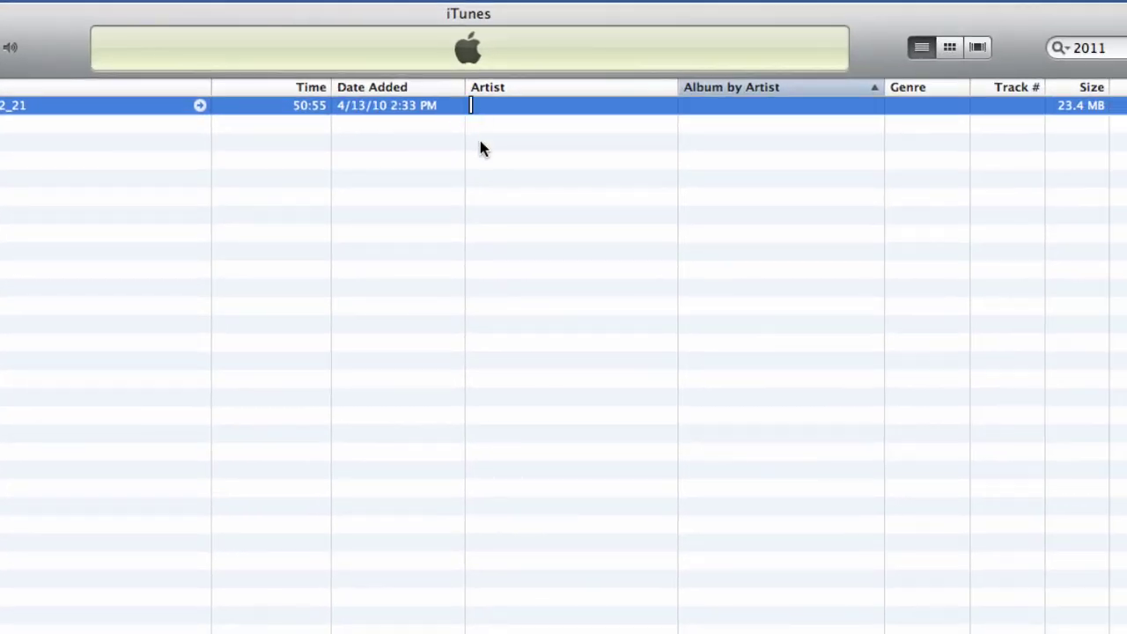
# Set the artist to Grace Community Church and the album to the speaker's name via autocompletion.
pyautogui.write('Grace Community Church')
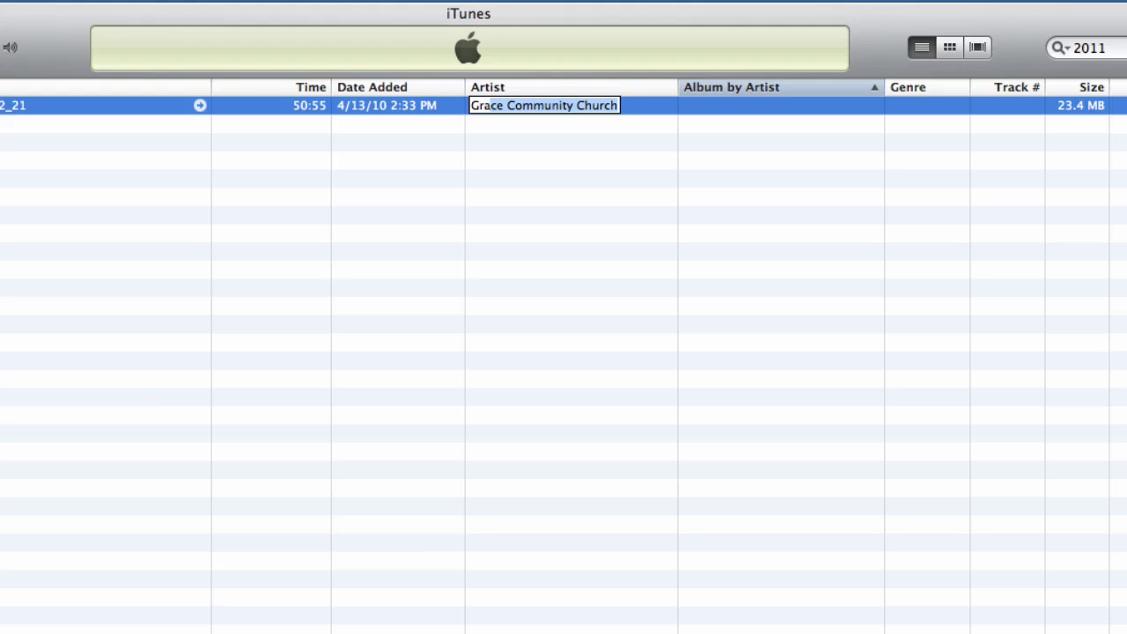
pyautogui.press('Return')
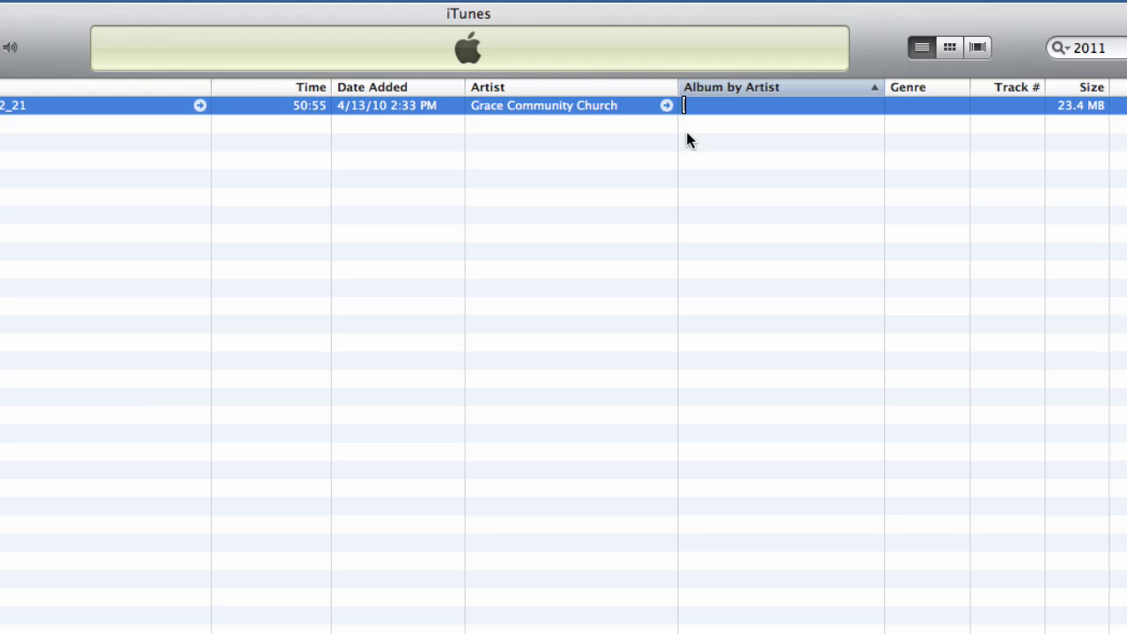
pyautogui.write('Allen Snapp')
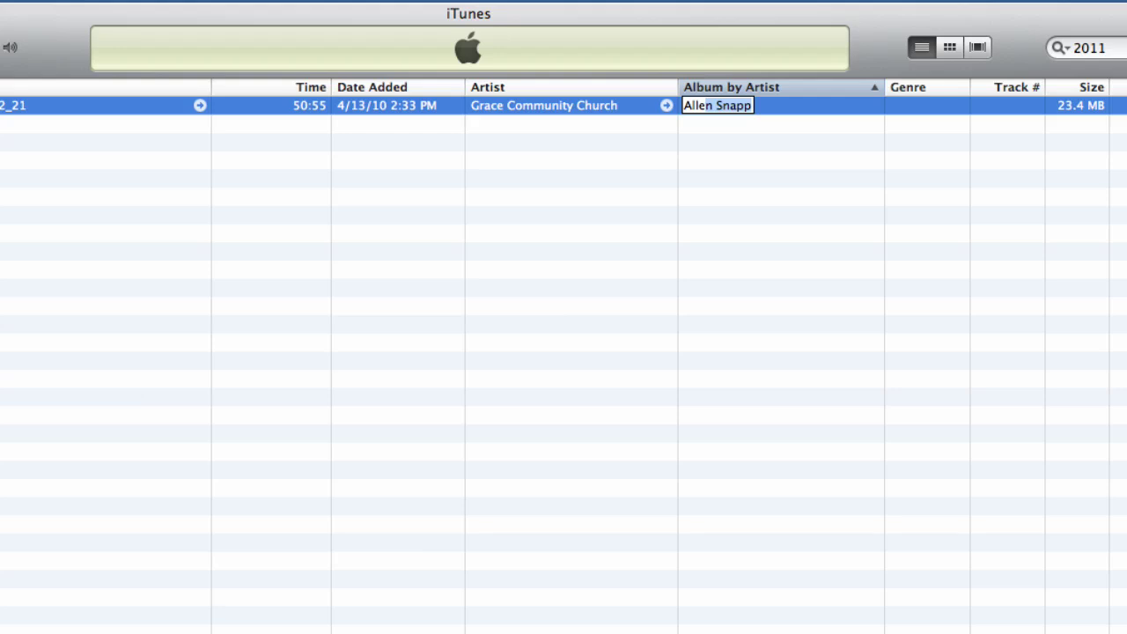
pyautogui.press('Return')
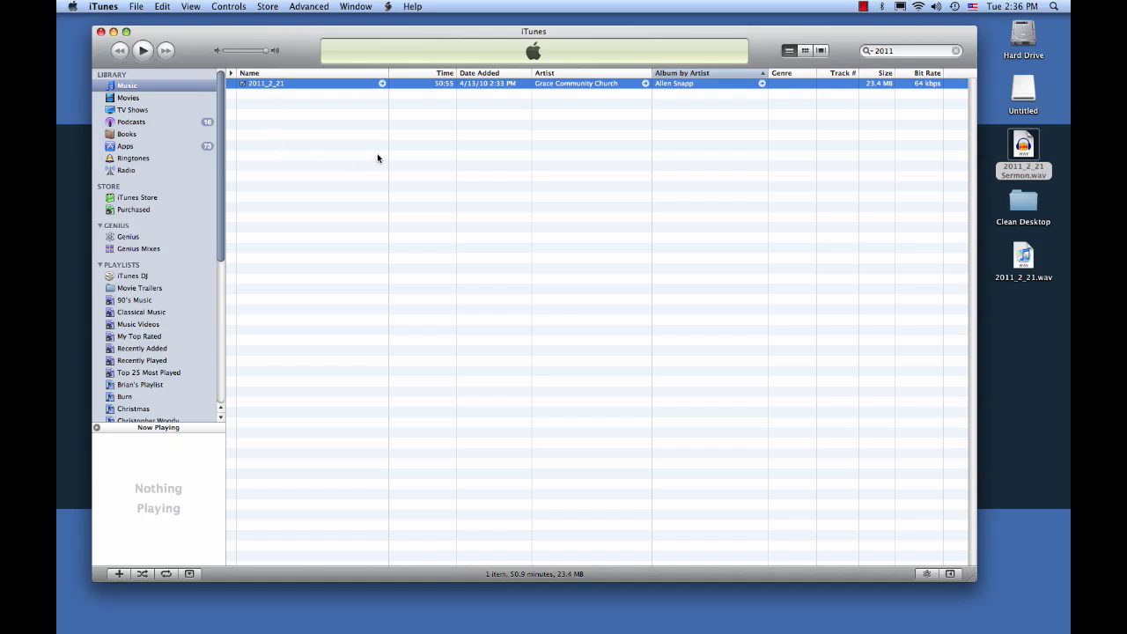
# Play the renamed 2011_2_21 track by Grace Community Church.
pyautogui.press('space')
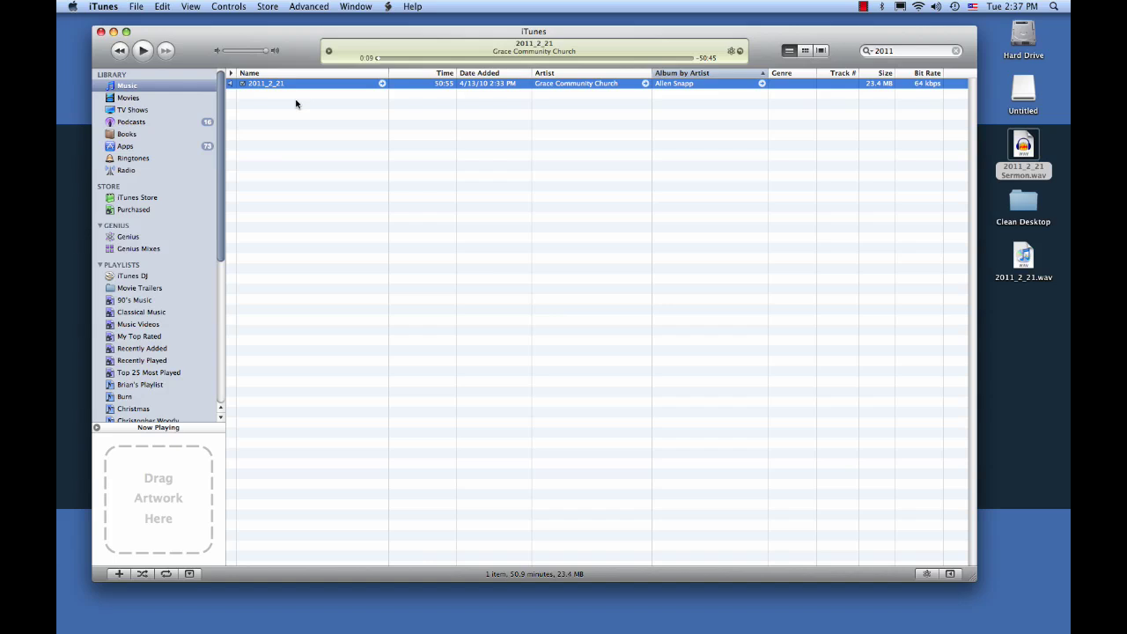